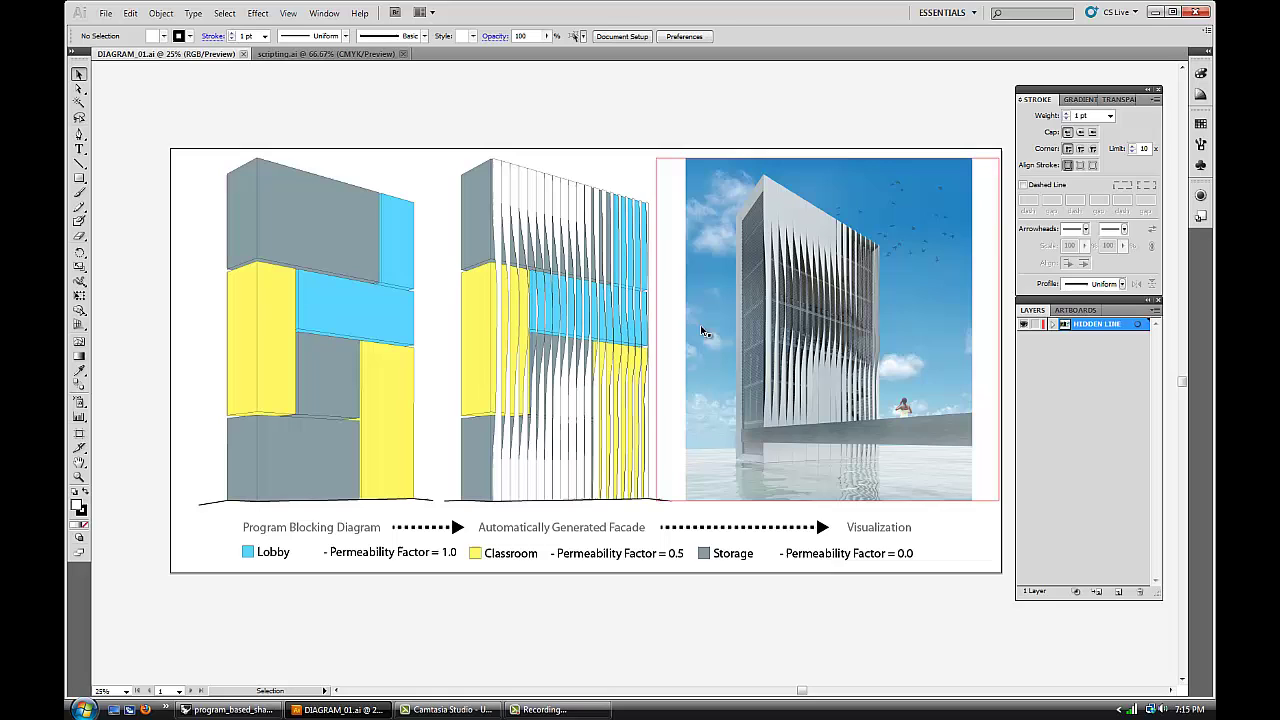
Switch to Firefox and go to the YouTube home page.
{"action": "left_click", "coordinate": [146, 709]}
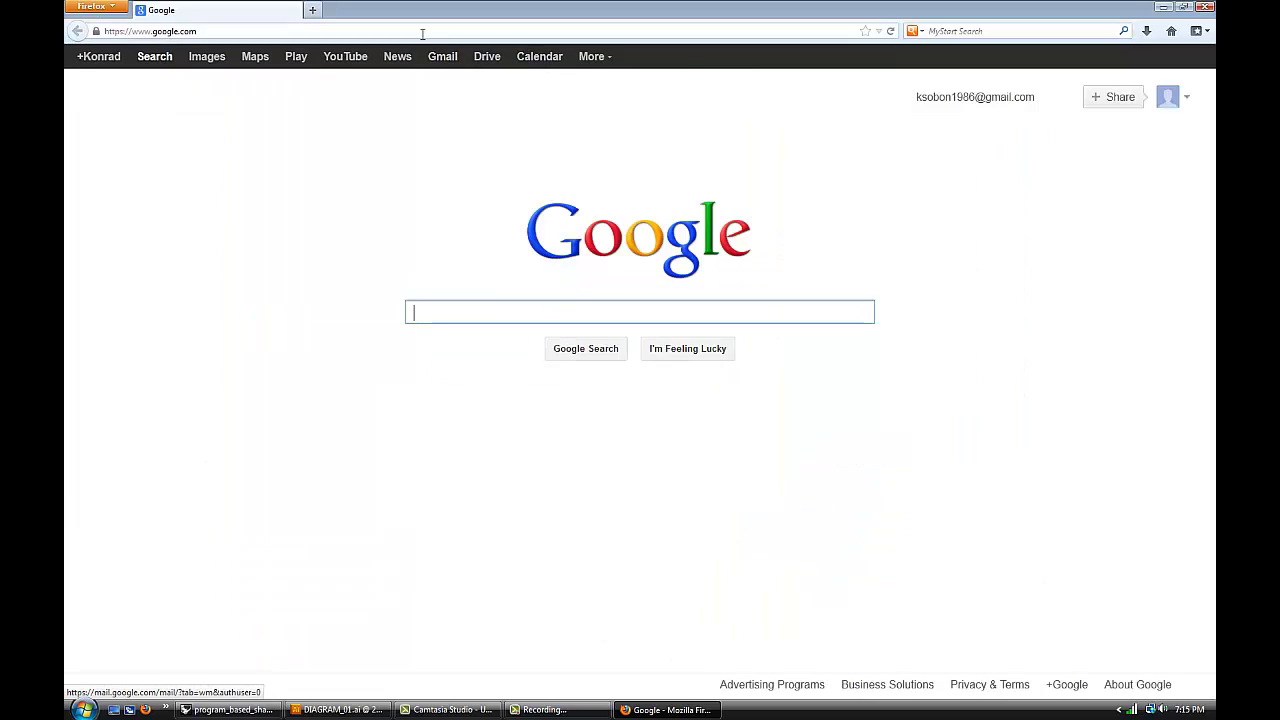
{"action": "left_click", "coordinate": [420, 30]}
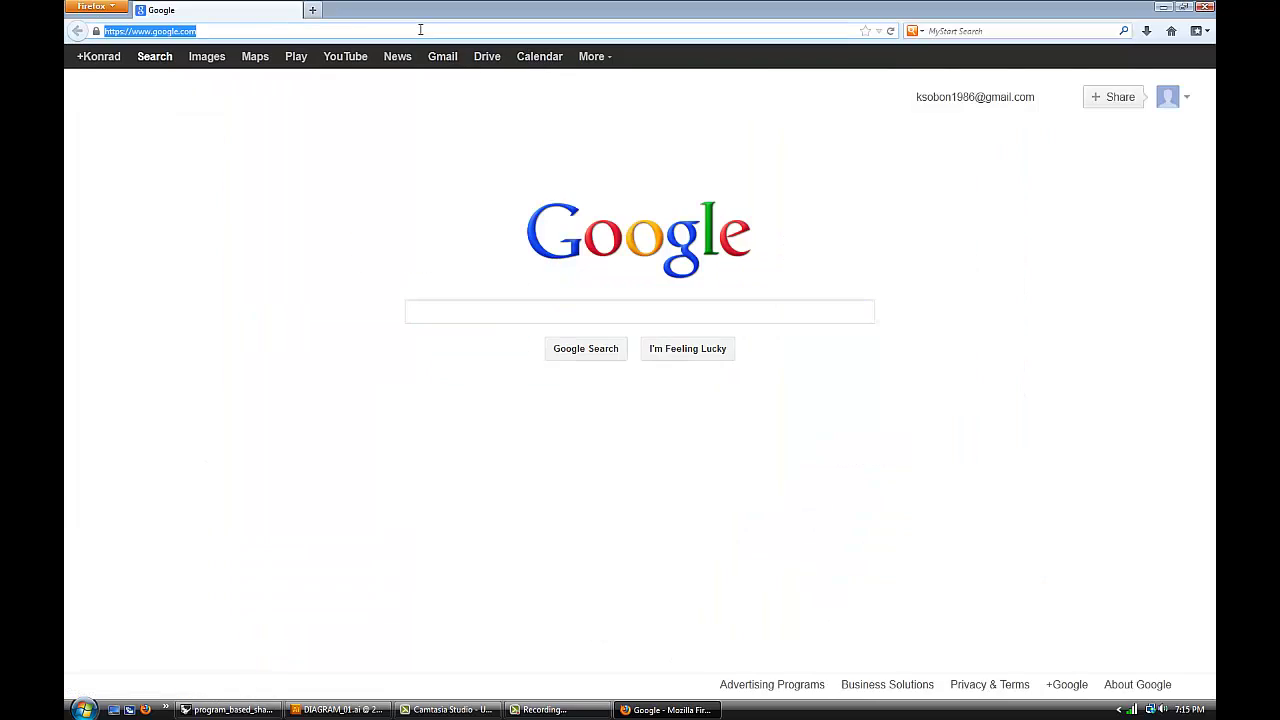
{"action": "type", "text": "youtub"}
{"action": "key", "text": "Return"}
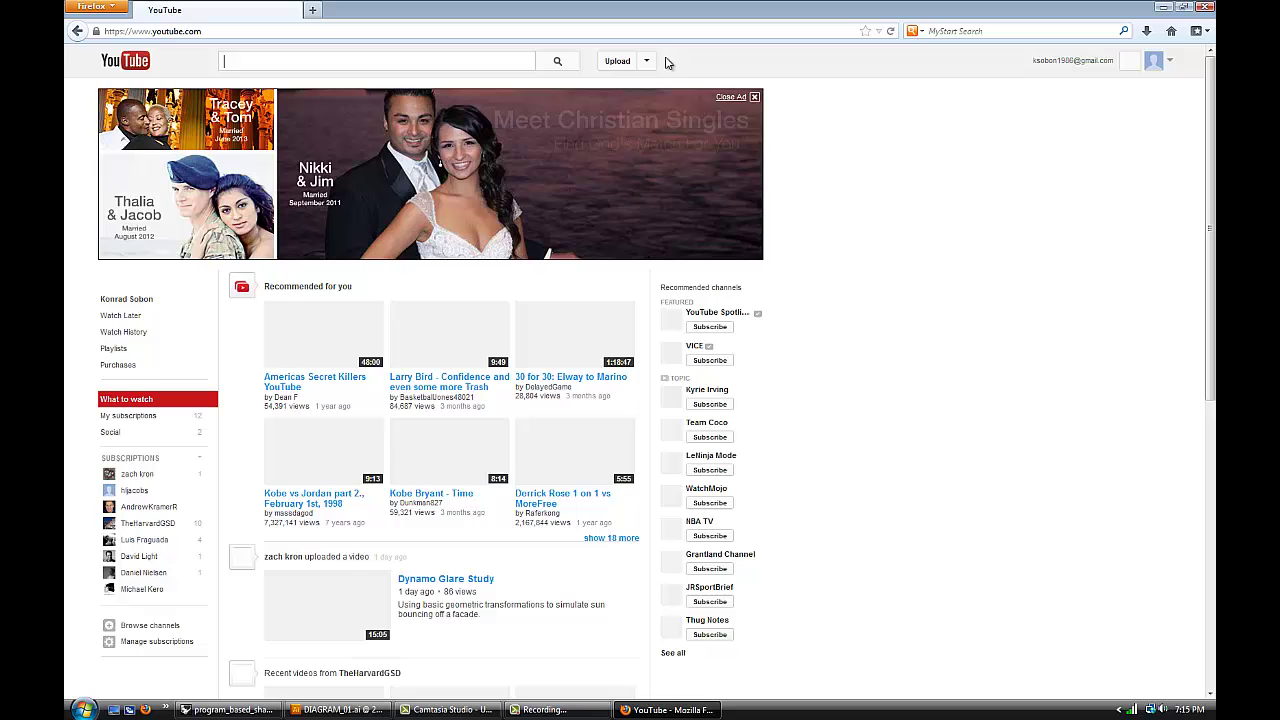
Open the uploaded video "Facade Design informed by Program Blocking - Grasshopper/Rhino" and pause it on the facade images at about 0:54.
{"action": "left_click", "coordinate": [647, 63]}
{"action": "left_click", "coordinate": [609, 101]}
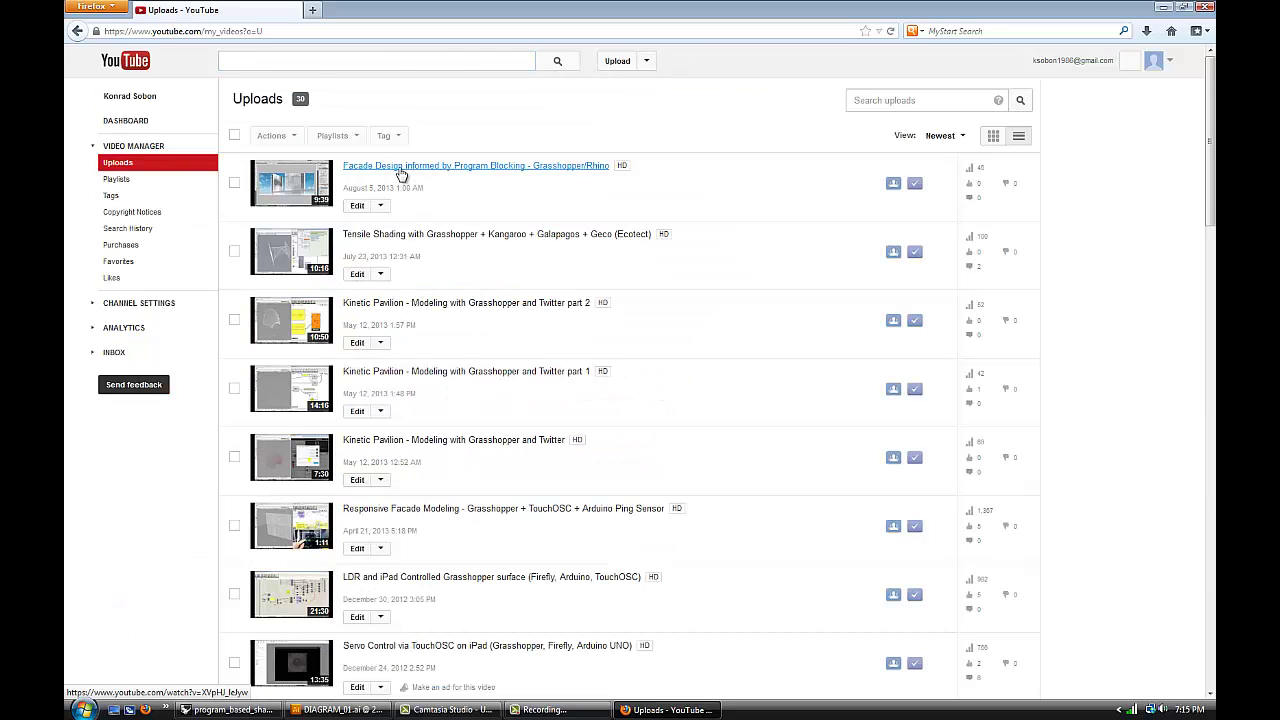
{"action": "left_click", "coordinate": [378, 166]}
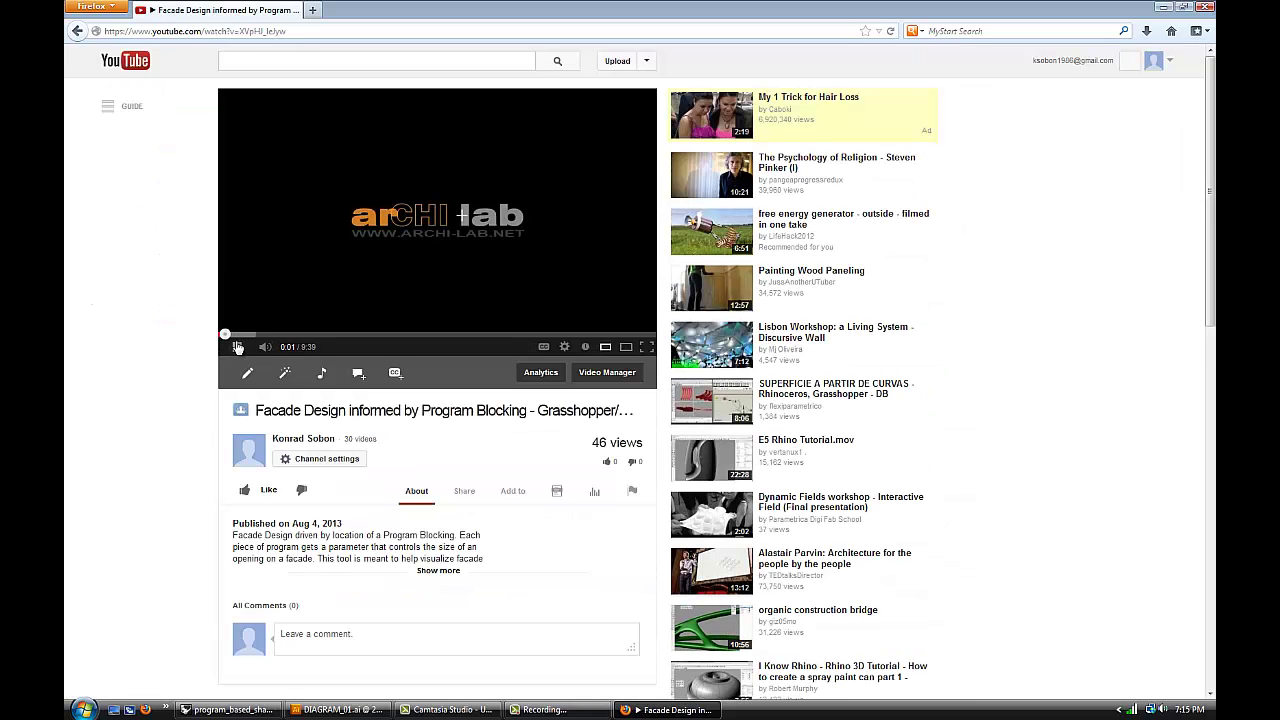
{"action": "left_click", "coordinate": [263, 336]}
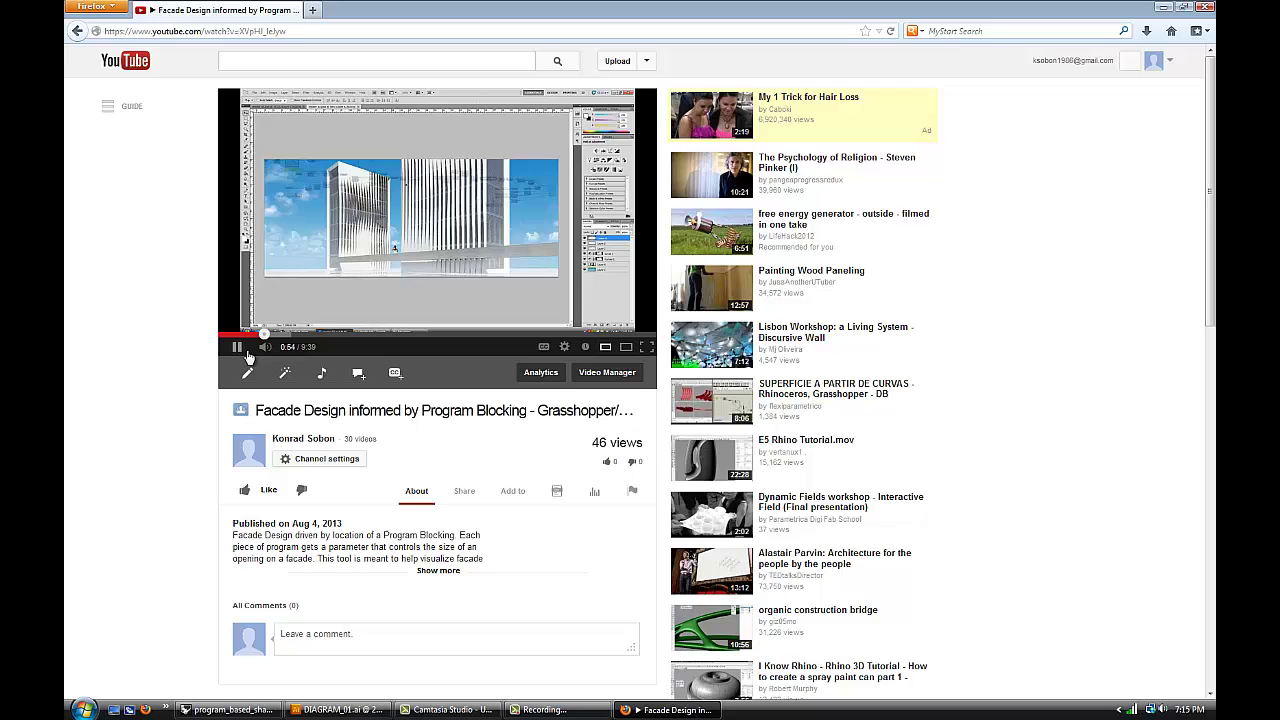
{"action": "left_click", "coordinate": [240, 348]}
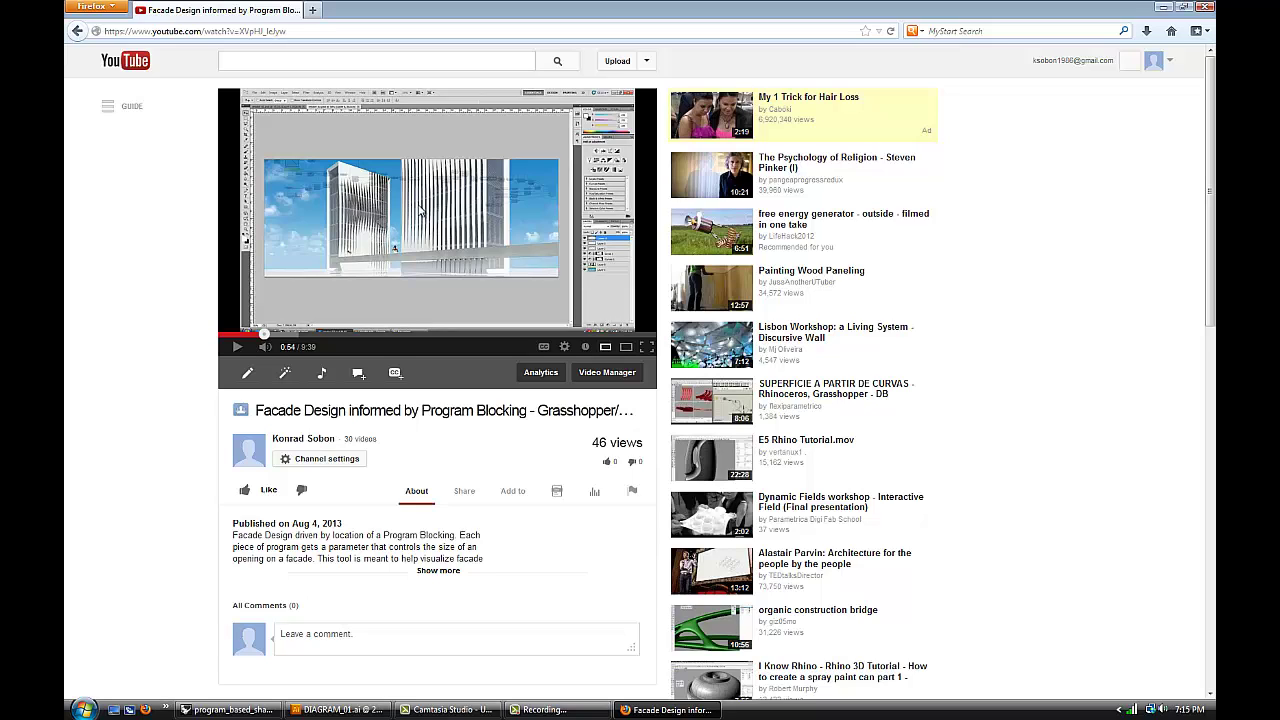
Return to the Illustrator diagram, switch to Rhino with Grasshopper, and examine the Lobby, Storage and Classroom pipelines with their % Open sliders.
{"action": "left_click", "coordinate": [378, 709]}
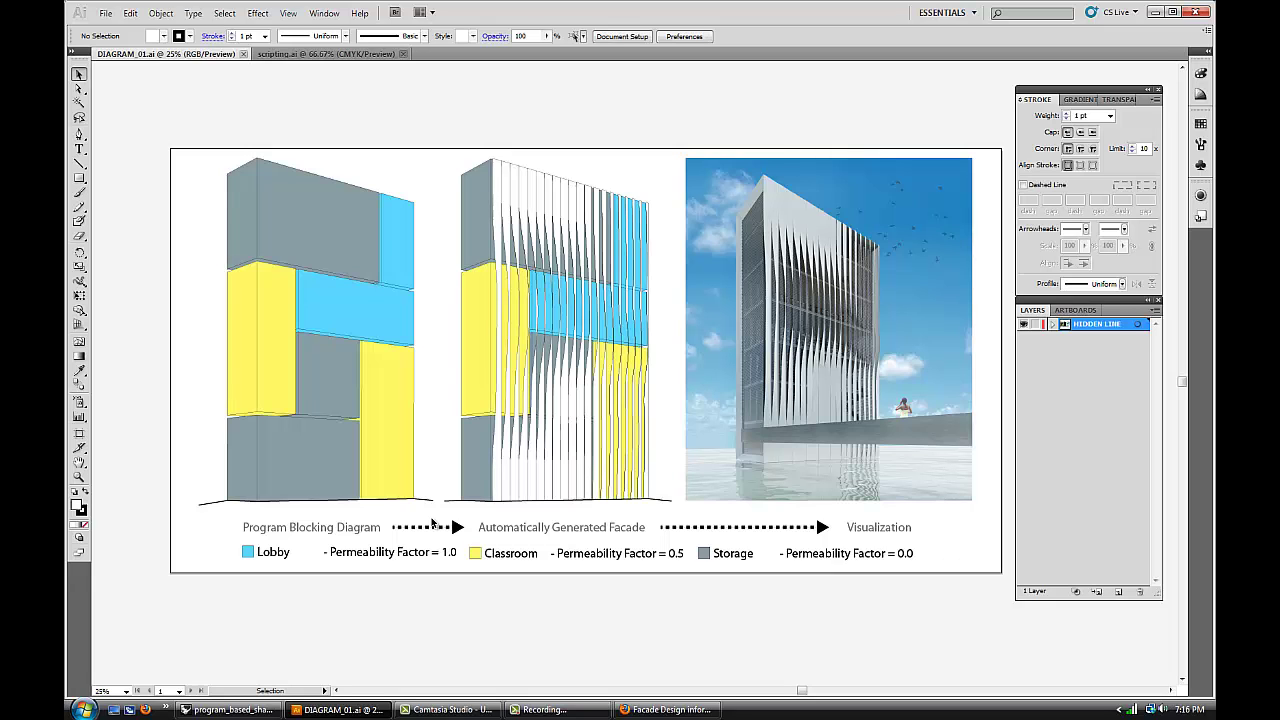
{"action": "left_click", "coordinate": [262, 706]}
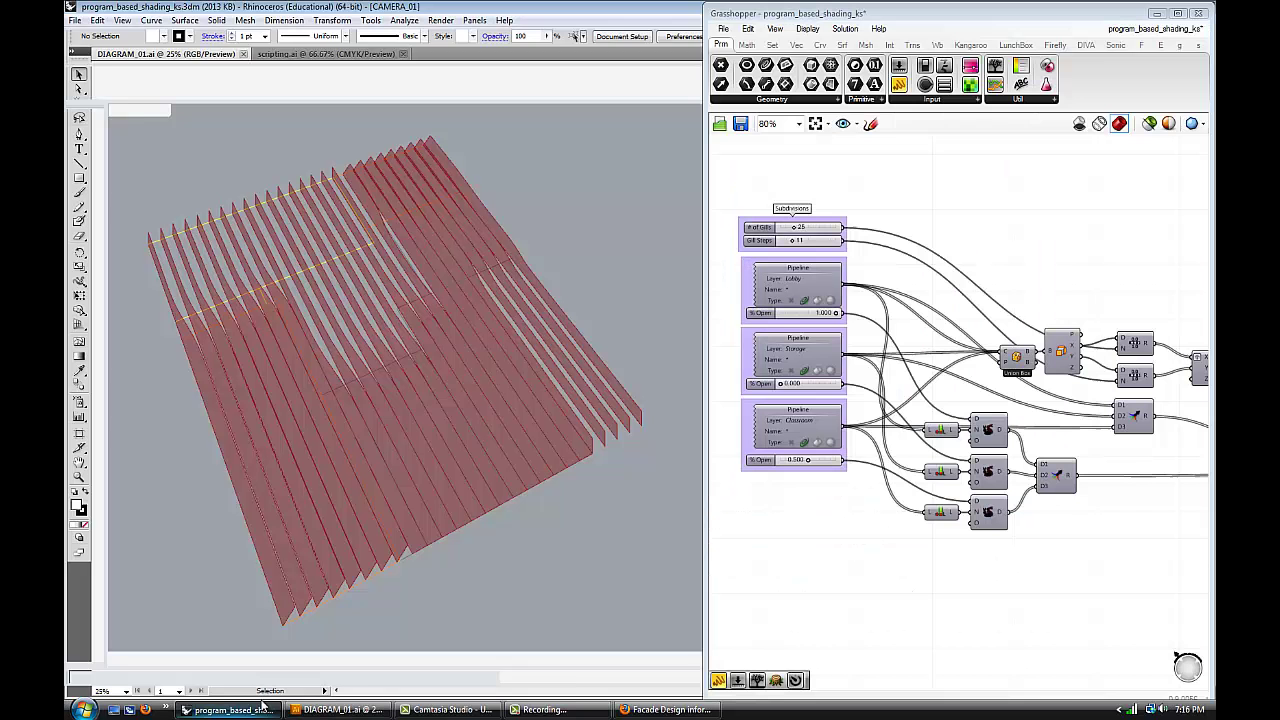
{"action": "scroll", "coordinate": [790, 280], "scroll_direction": "up", "scroll_amount": 4}
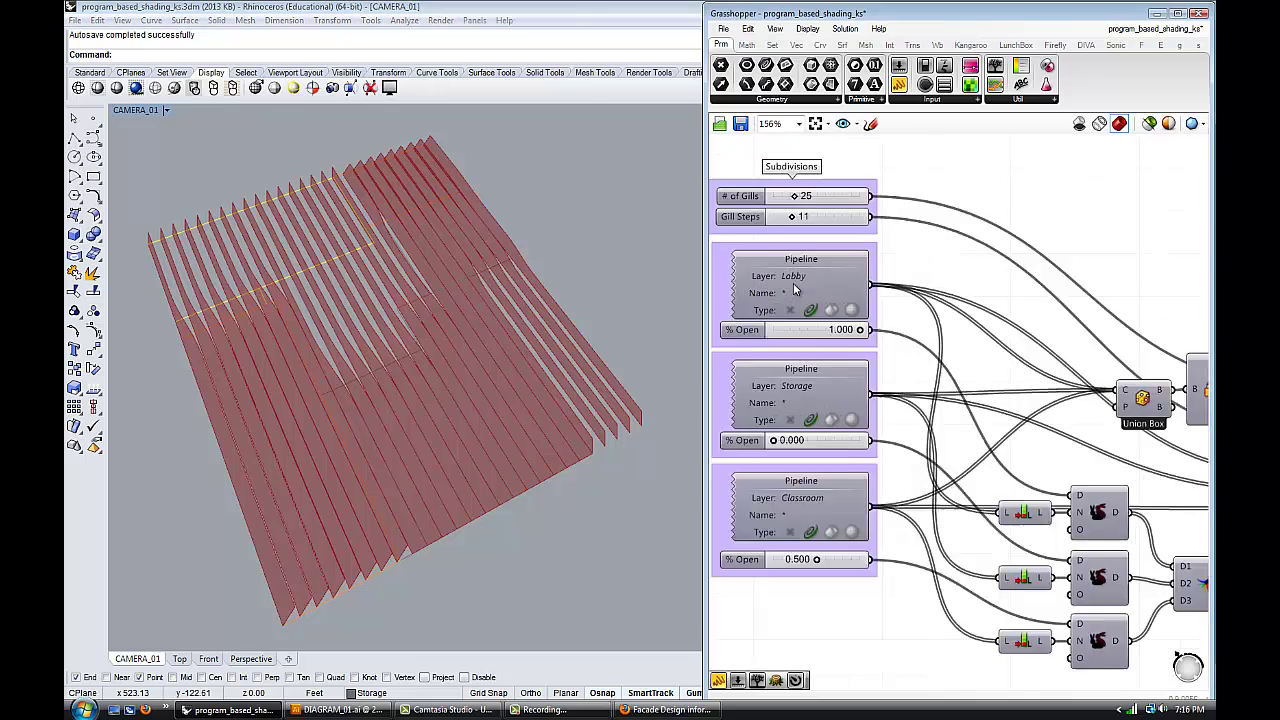
{"action": "scroll", "coordinate": [793, 288], "scroll_direction": "up", "scroll_amount": 1}
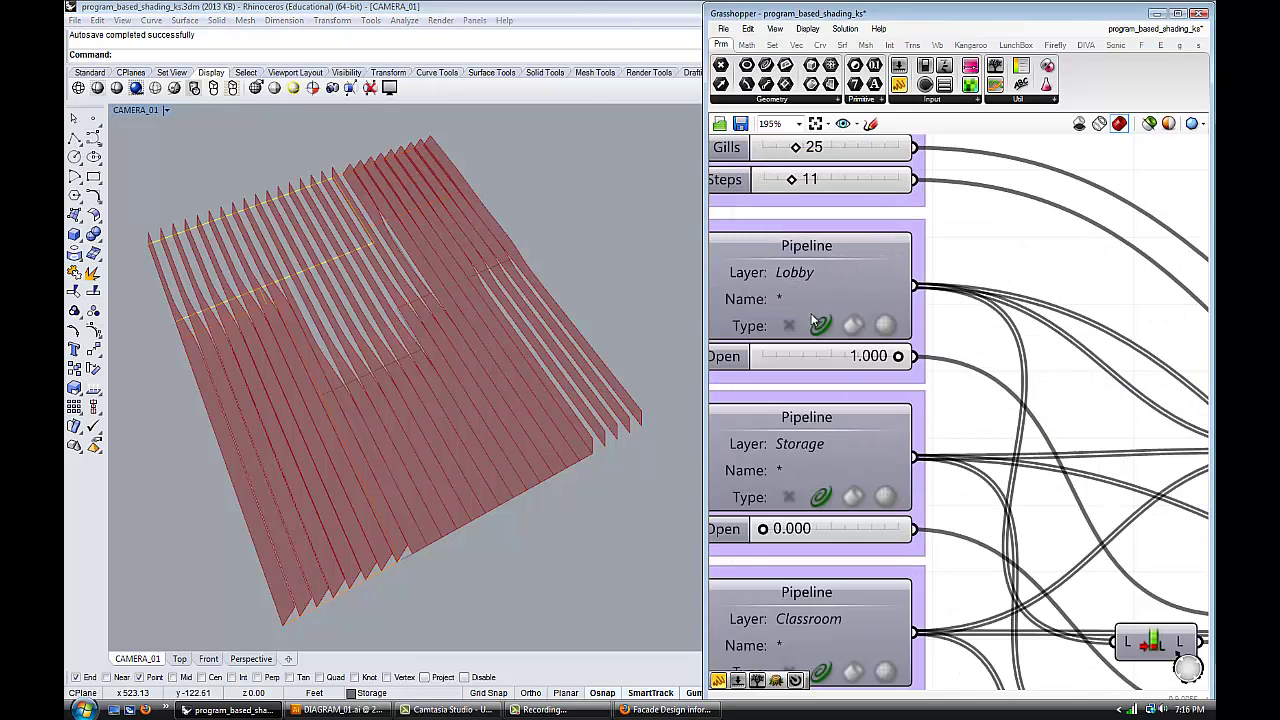
{"action": "scroll", "coordinate": [809, 320], "scroll_direction": "down", "scroll_amount": 2}
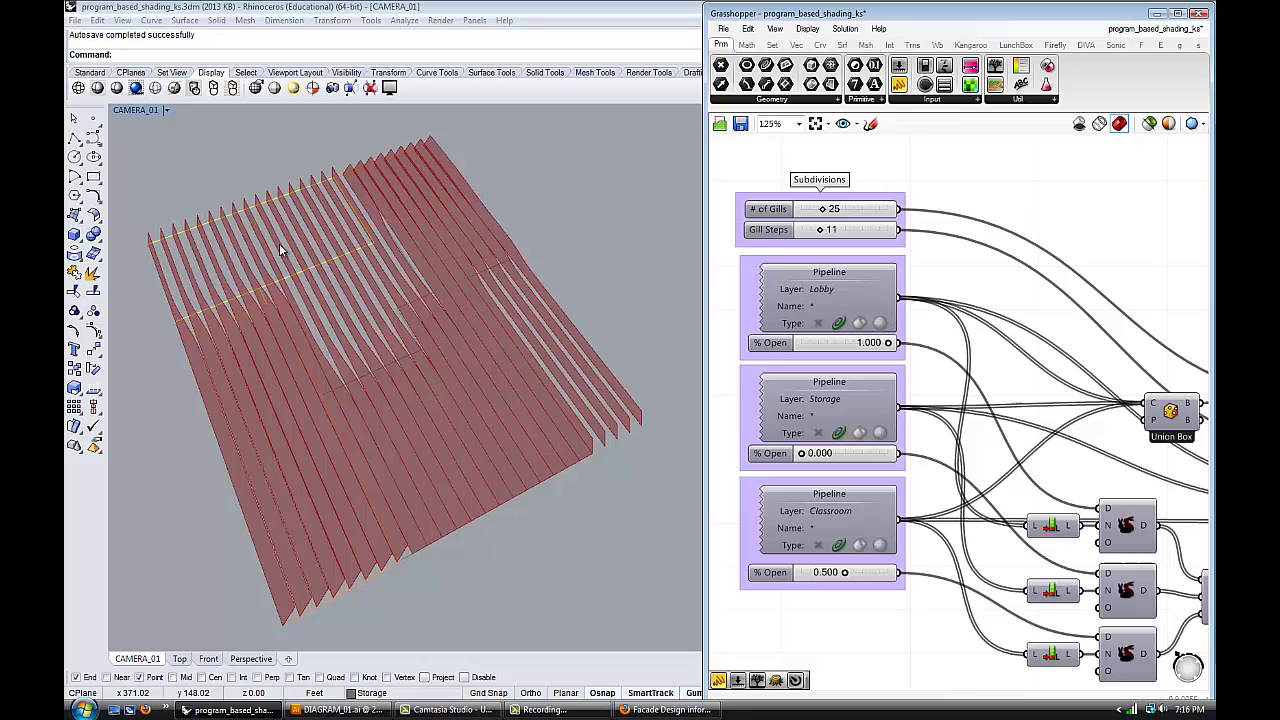
{"action": "scroll", "coordinate": [414, 373], "scroll_direction": "down", "scroll_amount": 2}
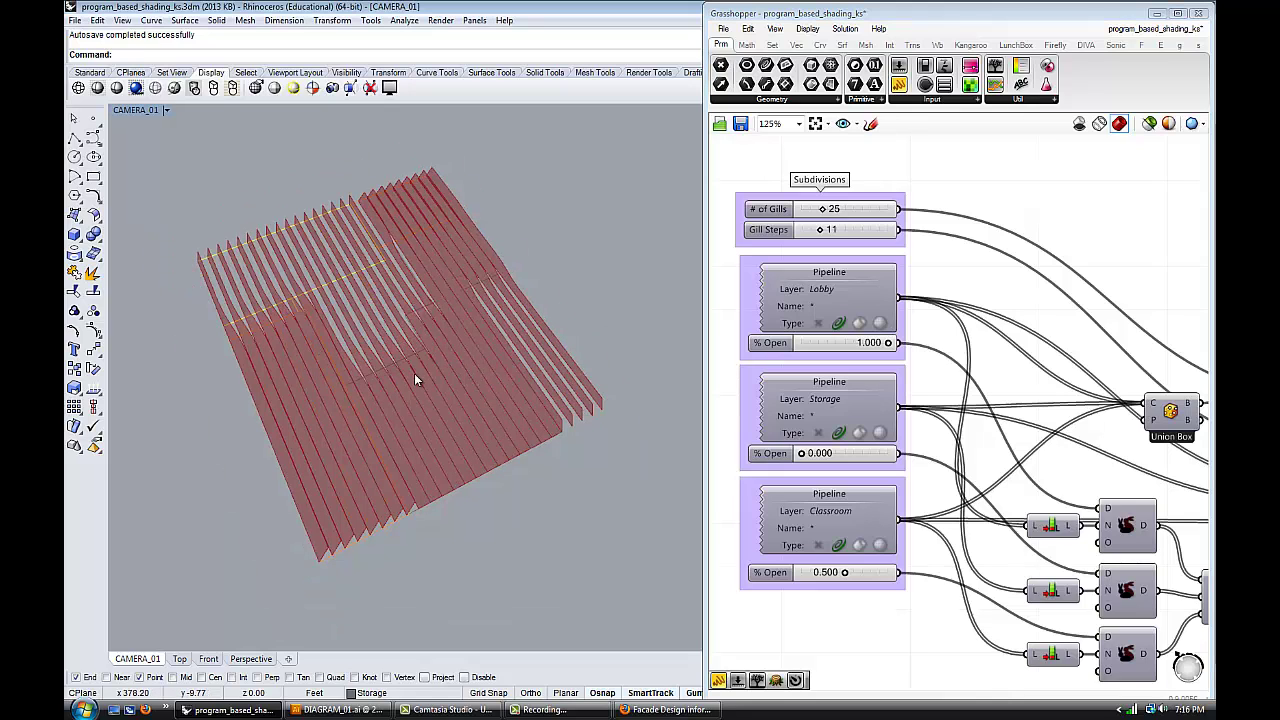
Turn off the preview of the Loft component at the end of the Grasshopper definition.
{"action": "right_click_drag", "start_coordinate": [414, 373], "coordinate": [450, 345]}
{"action": "scroll", "coordinate": [997, 334], "scroll_direction": "down", "scroll_amount": 4}
{"action": "right_click_drag", "start_coordinate": [1005, 375], "coordinate": [569, 356]}
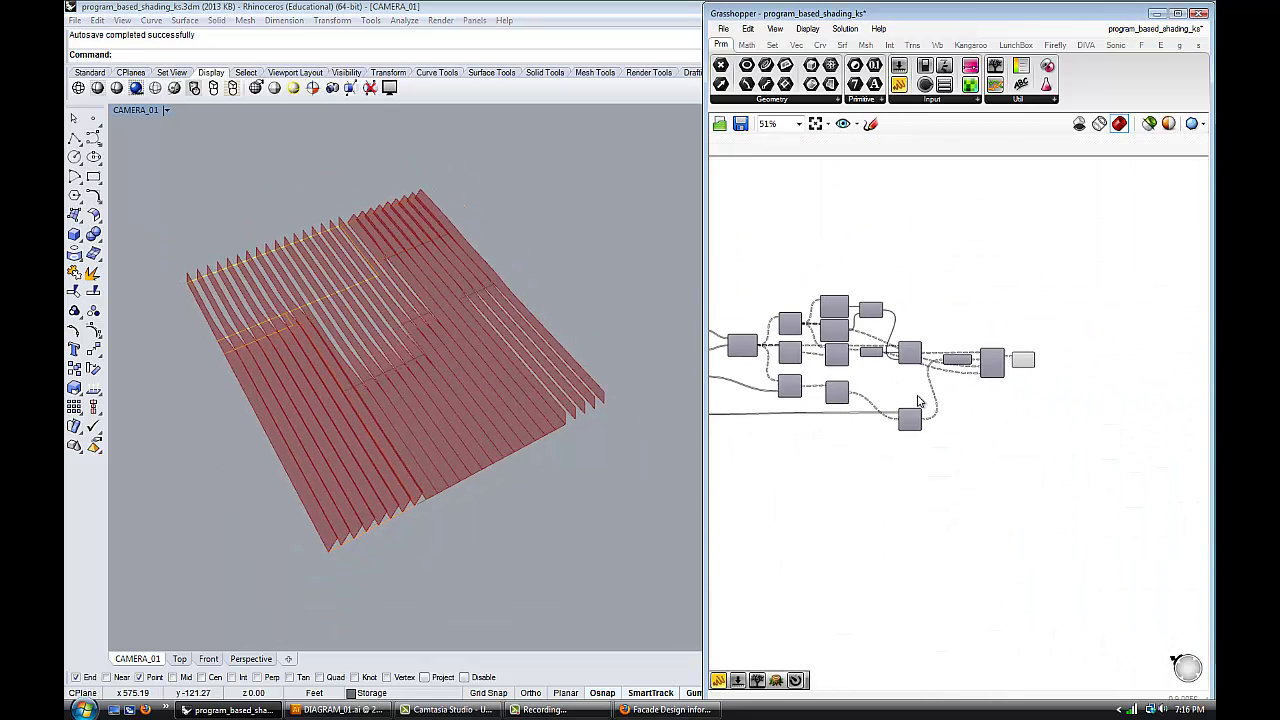
{"action": "scroll", "coordinate": [1008, 378], "scroll_direction": "up", "scroll_amount": 6}
{"action": "right_click", "coordinate": [1057, 335]}
{"action": "left_click", "coordinate": [1066, 343]}
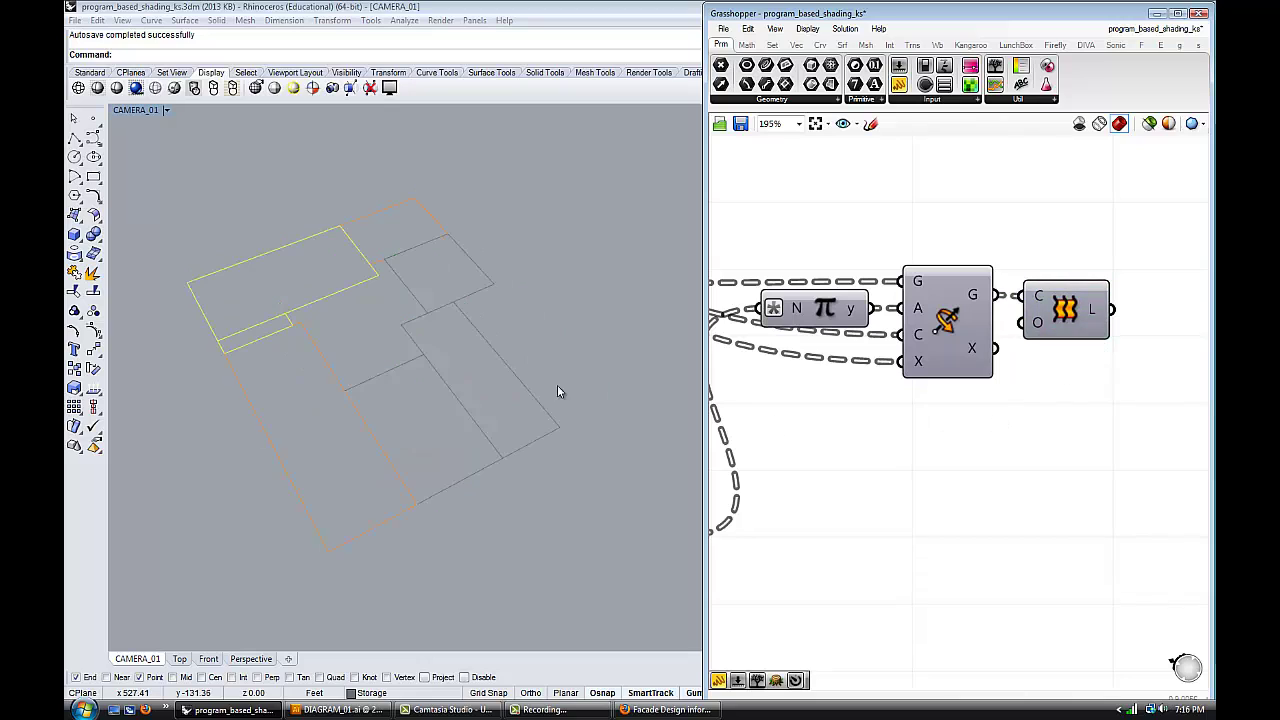
Examine the closed program block curves in the Rhino viewport by selecting individual blocks.
{"action": "scroll", "coordinate": [353, 329], "scroll_direction": "down", "scroll_amount": 2}
{"action": "right_click_drag", "start_coordinate": [353, 329], "coordinate": [360, 318]}
{"action": "scroll", "coordinate": [360, 318], "scroll_direction": "up", "scroll_amount": 4}
{"action": "left_click", "coordinate": [301, 301]}
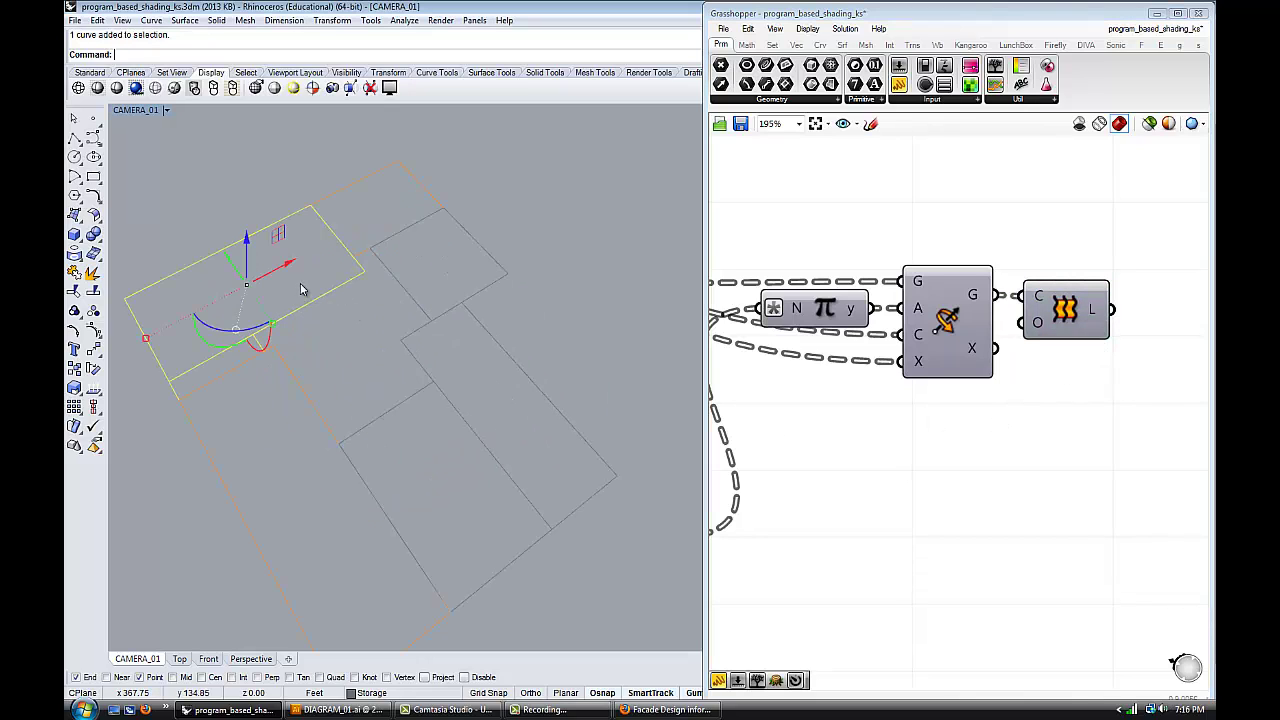
{"action": "left_click", "coordinate": [388, 299]}
{"action": "left_click_drag", "start_coordinate": [449, 254], "coordinate": [406, 217]}
{"action": "left_click", "coordinate": [521, 215]}
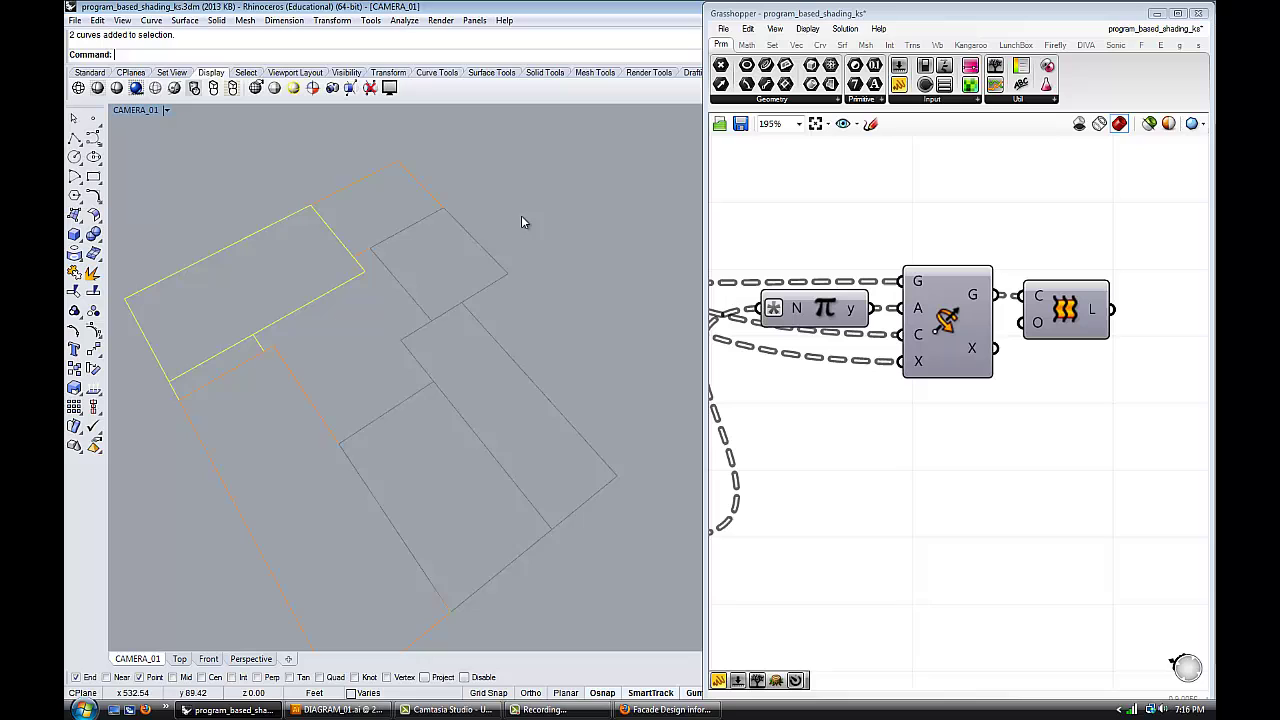
{"action": "left_click", "coordinate": [505, 274]}
{"action": "left_click", "coordinate": [538, 241]}
{"action": "right_click_drag", "start_coordinate": [498, 318], "coordinate": [477, 339]}
Minimize Grasshopper and assign the long, narrow block at the facade's lower end to the Storage layer.
{"action": "left_click", "coordinate": [495, 345]}
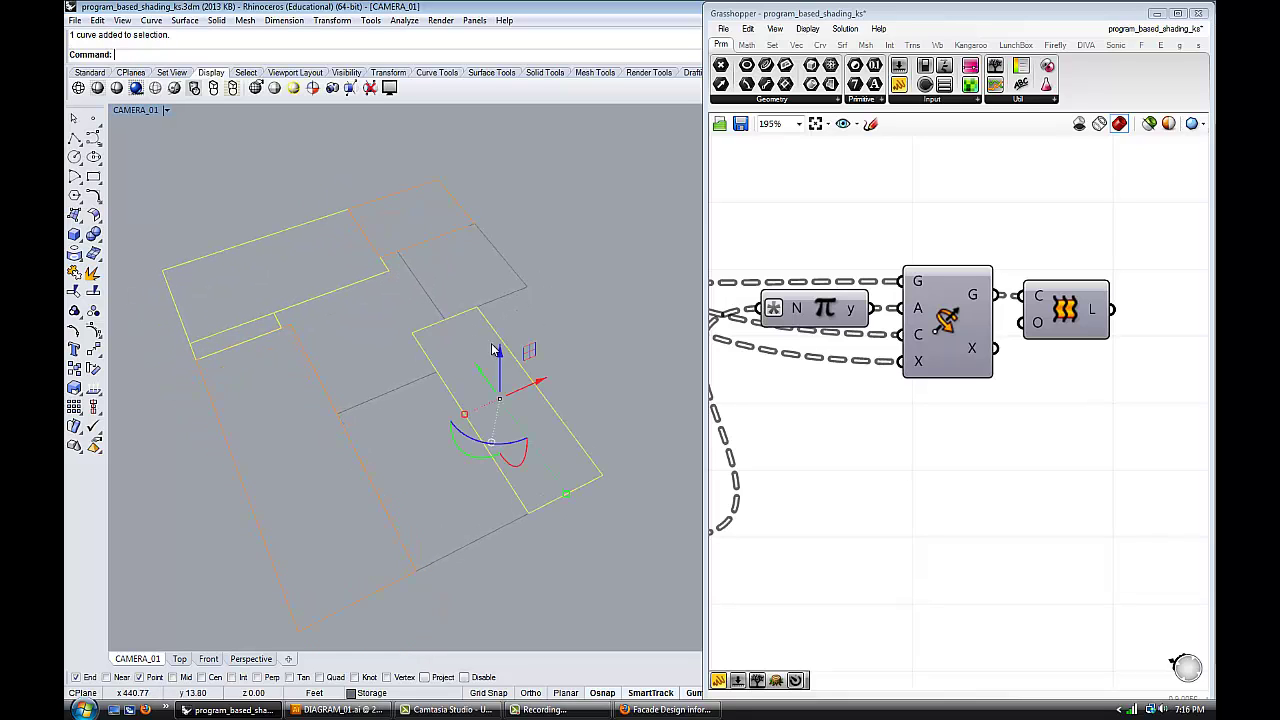
{"action": "left_click", "coordinate": [1157, 14]}
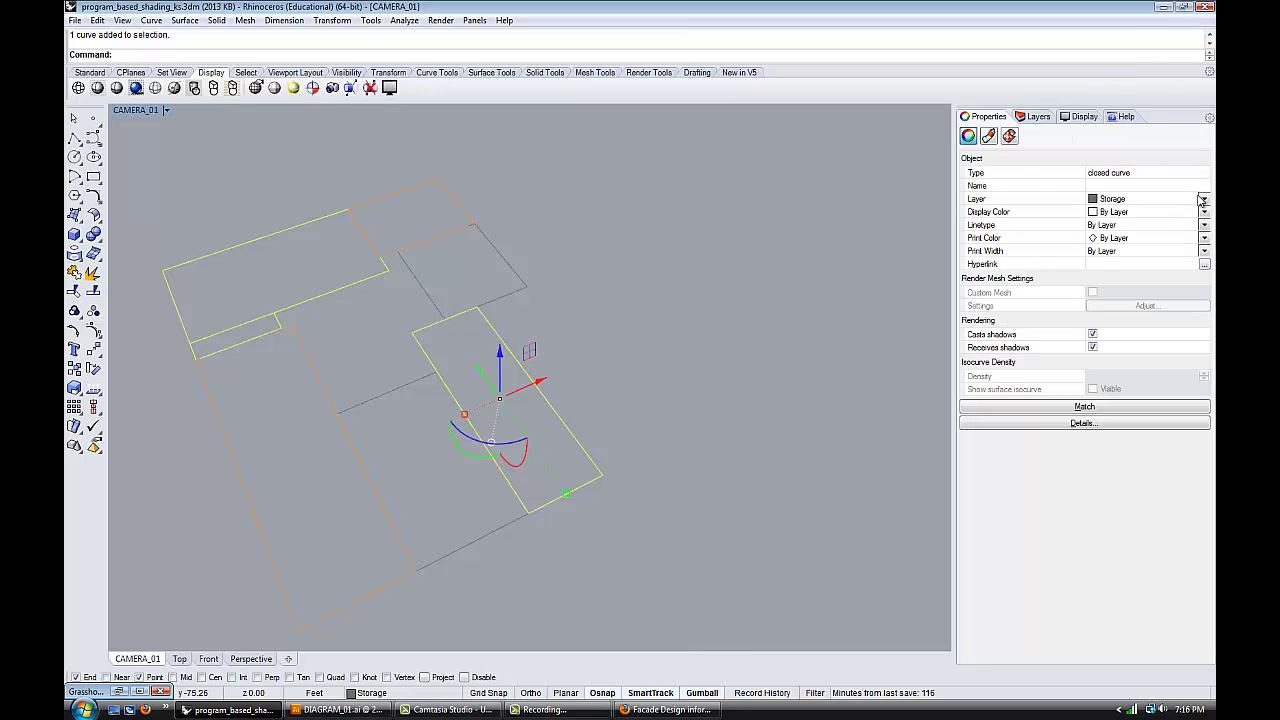
{"action": "left_click", "coordinate": [1203, 199]}
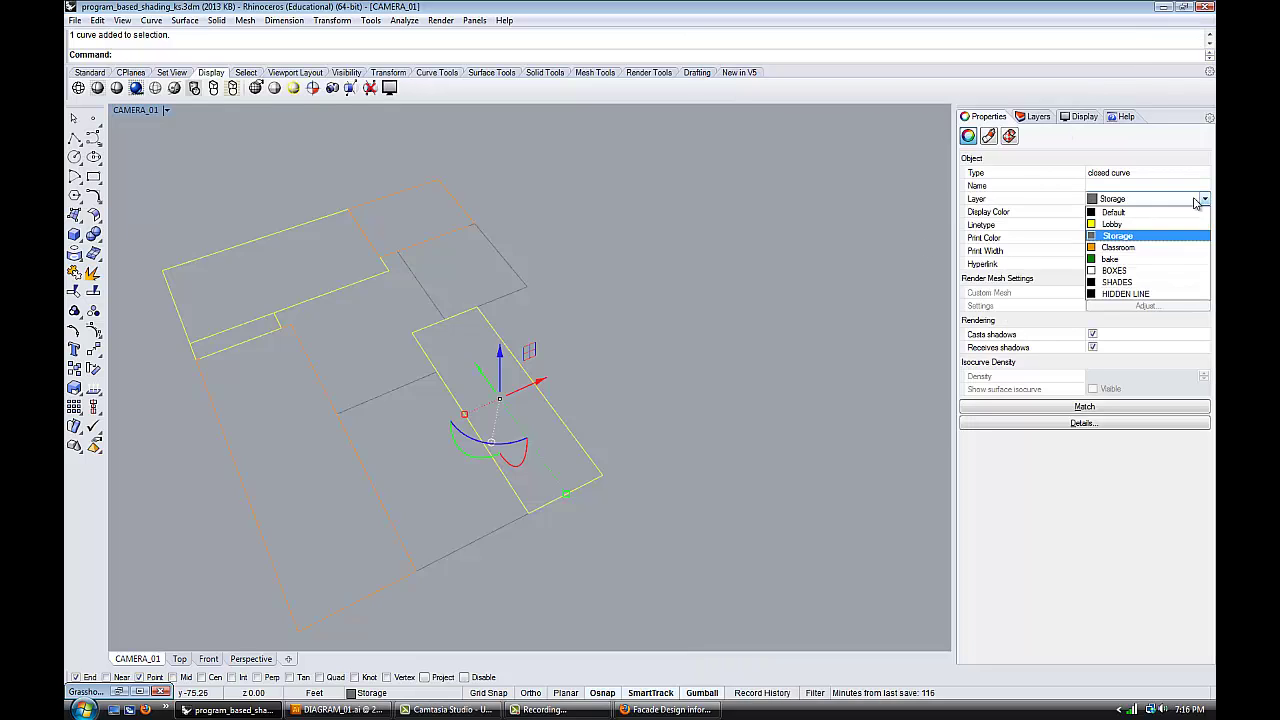
{"action": "left_click", "coordinate": [1130, 235]}
{"action": "left_click", "coordinate": [680, 305]}
Assign the small block just above the long, narrow Storage block to the Lobby layer.
{"action": "left_click", "coordinate": [509, 272]}
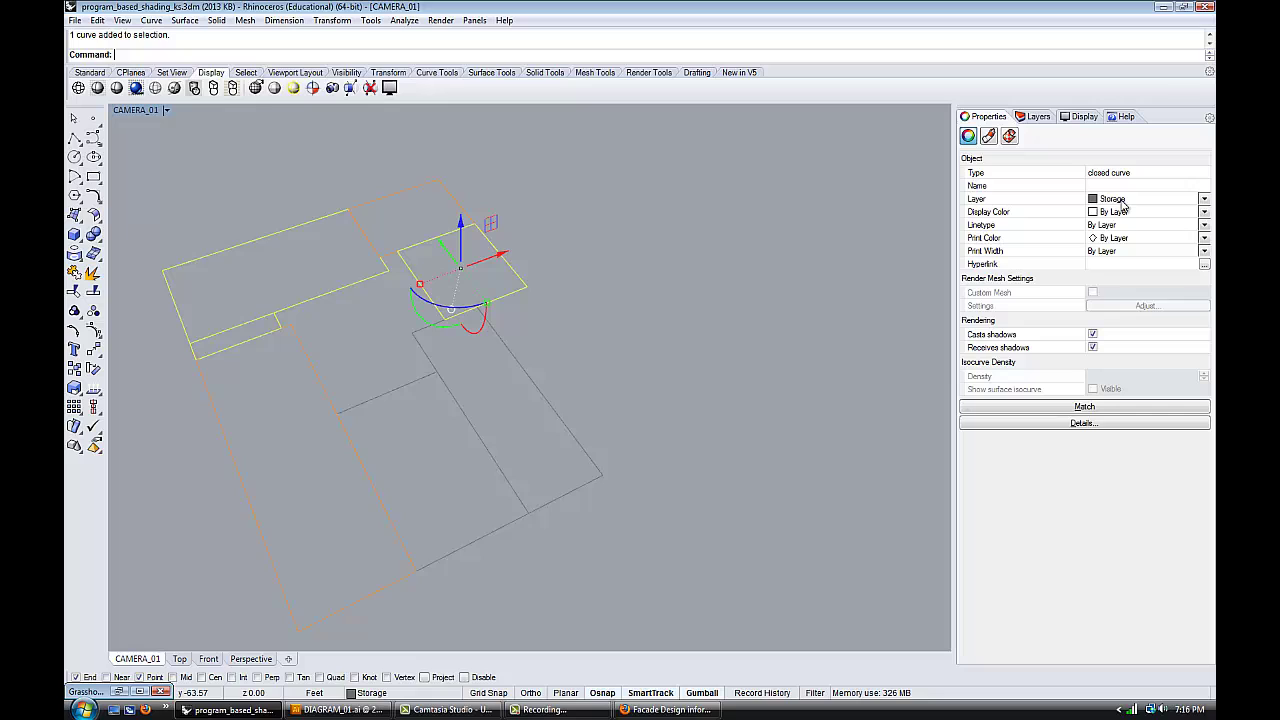
{"action": "left_click", "coordinate": [1121, 203]}
{"action": "left_click", "coordinate": [1122, 227]}
{"action": "left_click", "coordinate": [661, 299]}
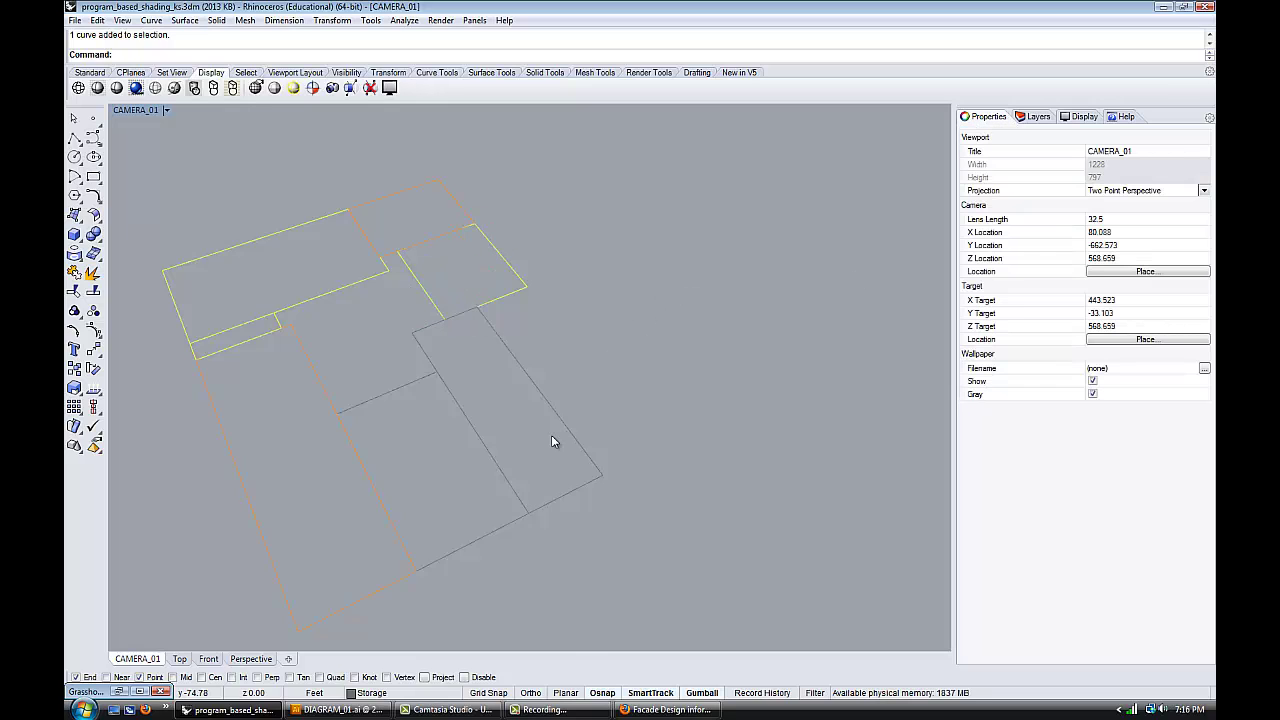
Restore Grasshopper and turn the Loft component's preview back on to show the updated gills.
{"action": "left_click", "coordinate": [117, 693]}
{"action": "right_click", "coordinate": [1095, 305]}
{"action": "left_click", "coordinate": [1100, 337]}
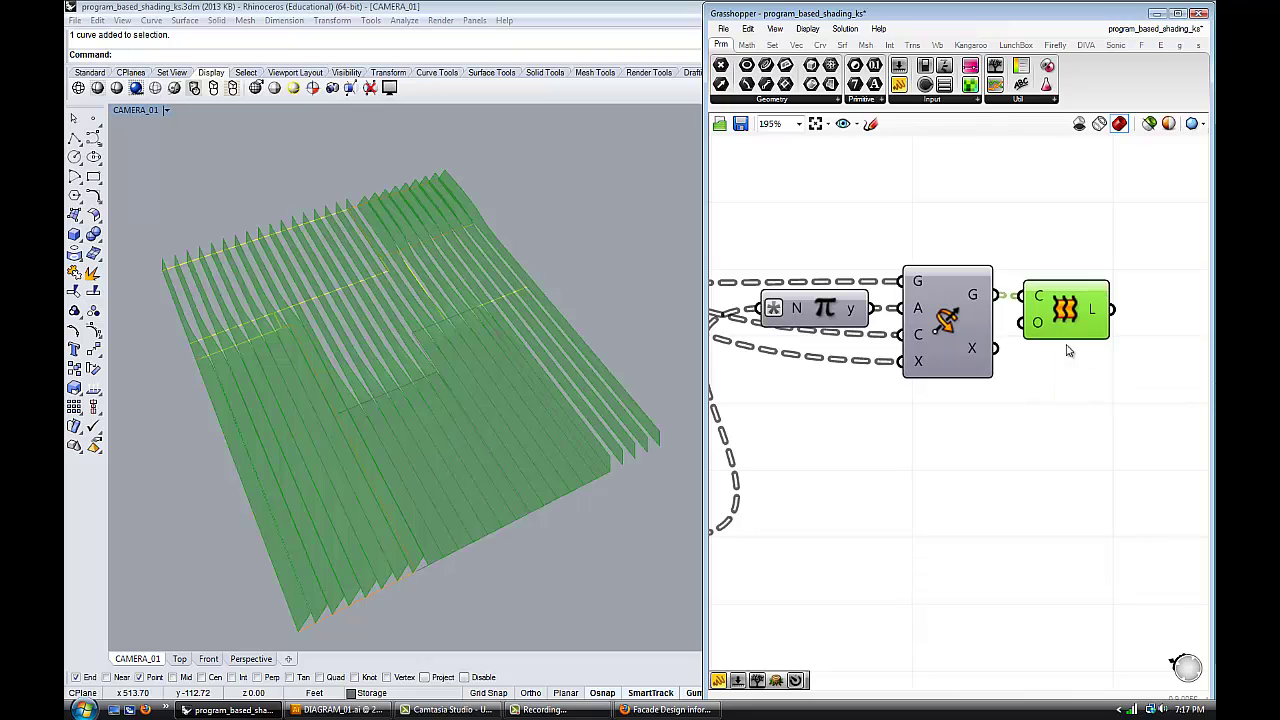
{"action": "scroll", "coordinate": [640, 263], "scroll_direction": "down", "scroll_amount": 2}
{"action": "right_click_drag", "start_coordinate": [603, 283], "coordinate": [590, 330]}
{"action": "left_click", "coordinate": [1084, 400]}
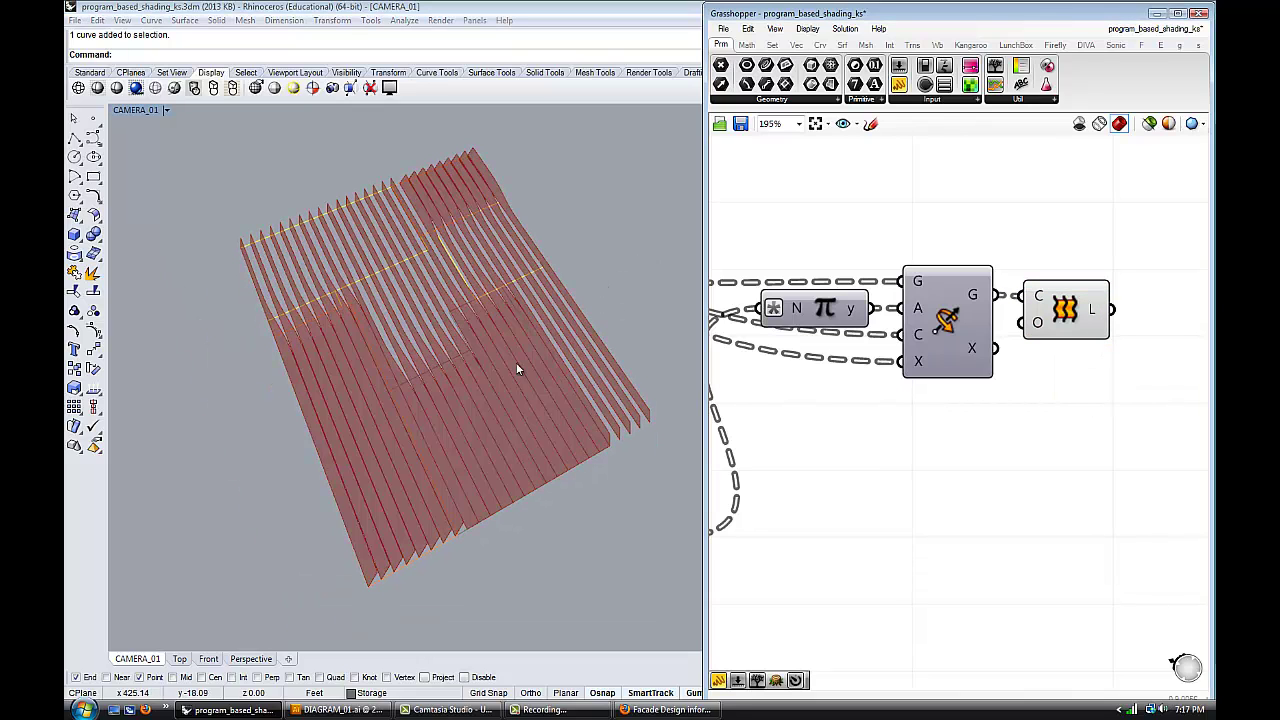
Select the lower middle Storage block, move the Grasshopper window aside, and assign the block to the Lobby layer.
{"action": "right_click_drag", "start_coordinate": [516, 370], "coordinate": [466, 302]}
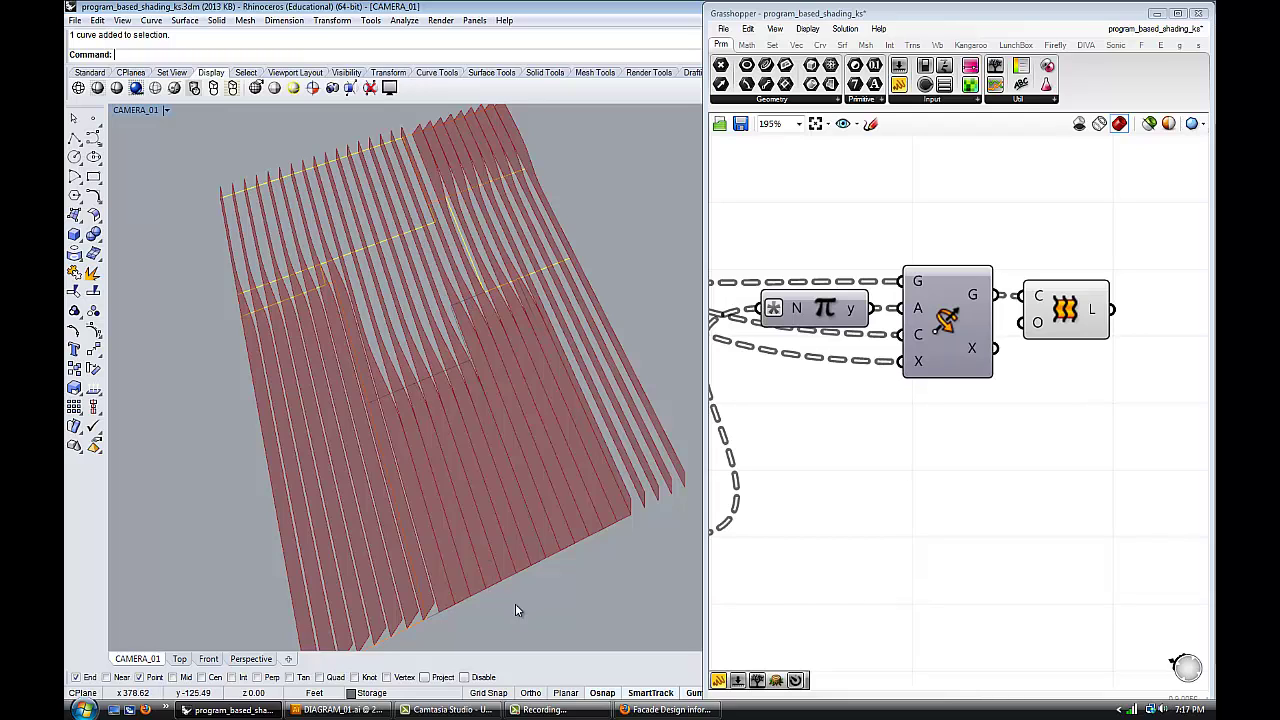
{"action": "left_click_drag", "start_coordinate": [487, 580], "coordinate": [486, 579]}
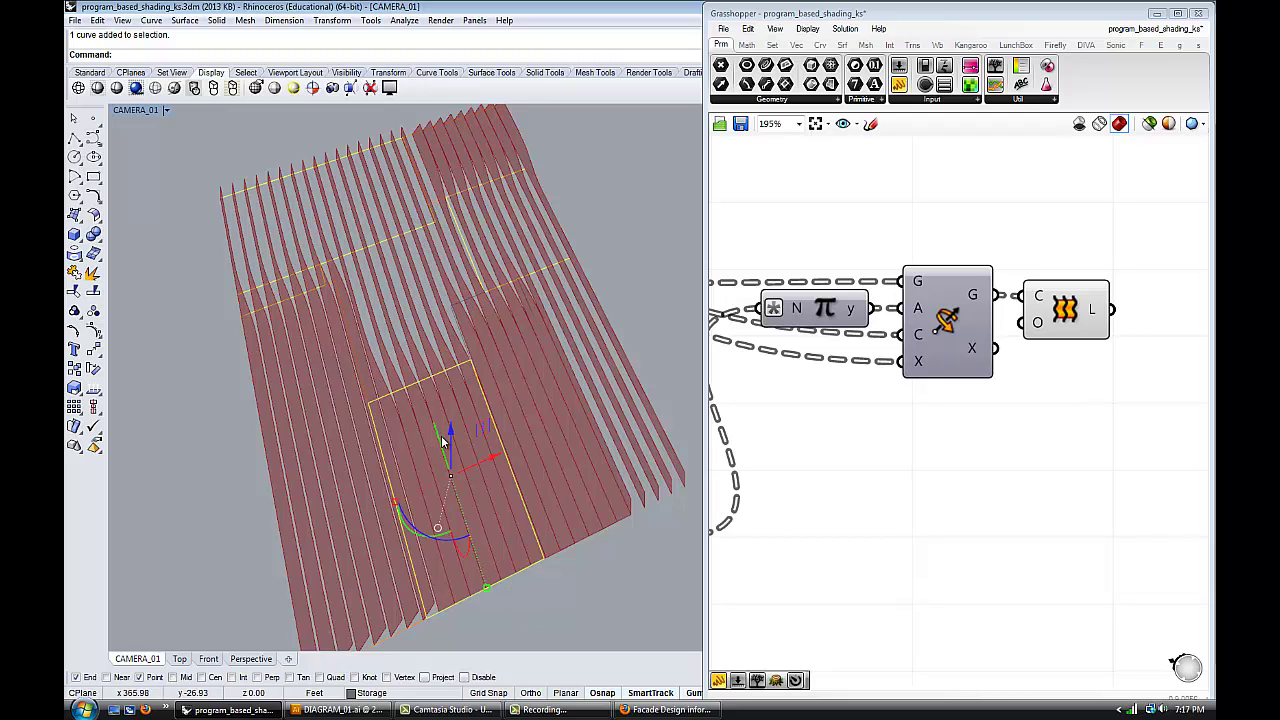
{"action": "right_click_drag", "start_coordinate": [880, 431], "coordinate": [906, 424]}
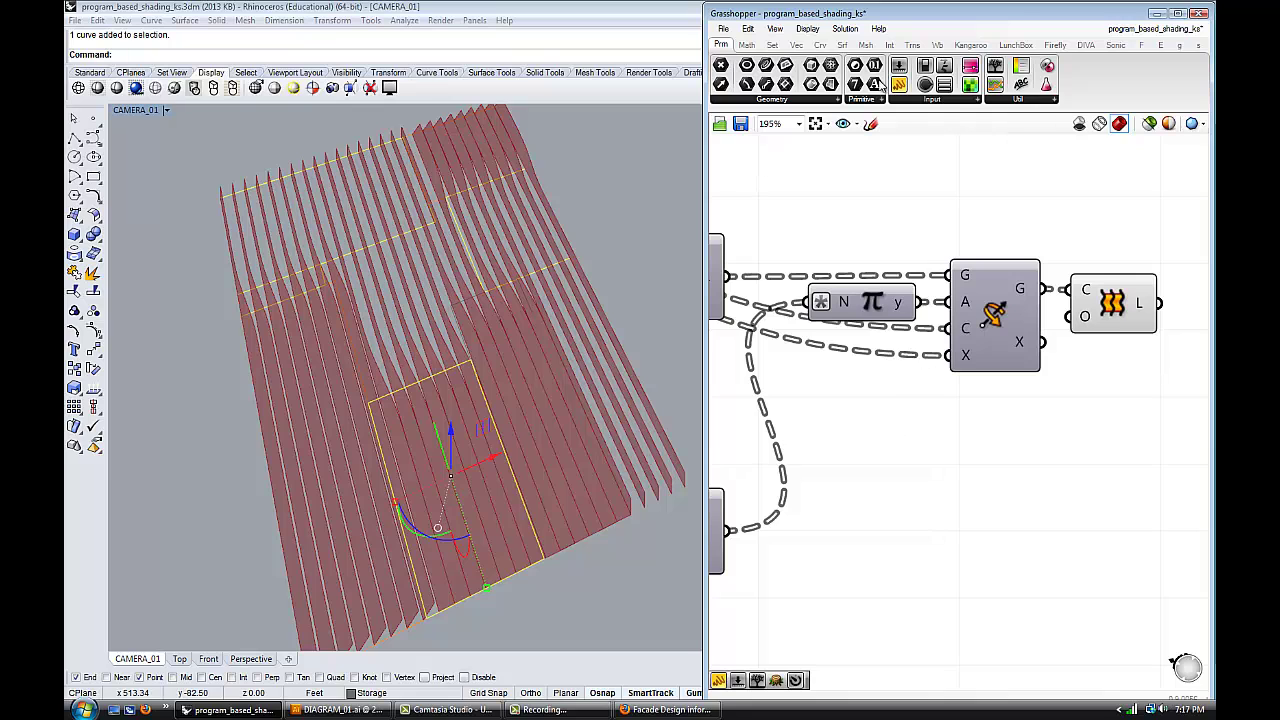
{"action": "left_click_drag", "start_coordinate": [1098, 16], "coordinate": [1038, 350]}
{"action": "left_click", "coordinate": [1200, 199]}
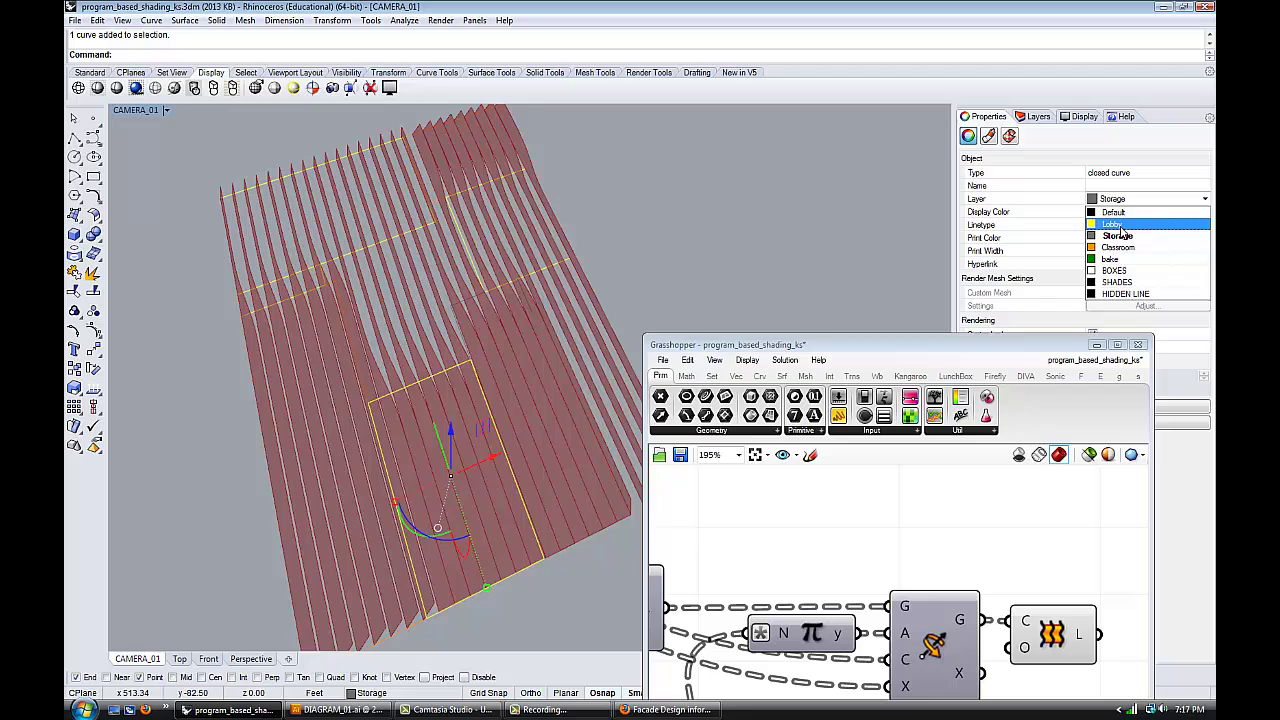
{"action": "left_click", "coordinate": [1116, 225]}
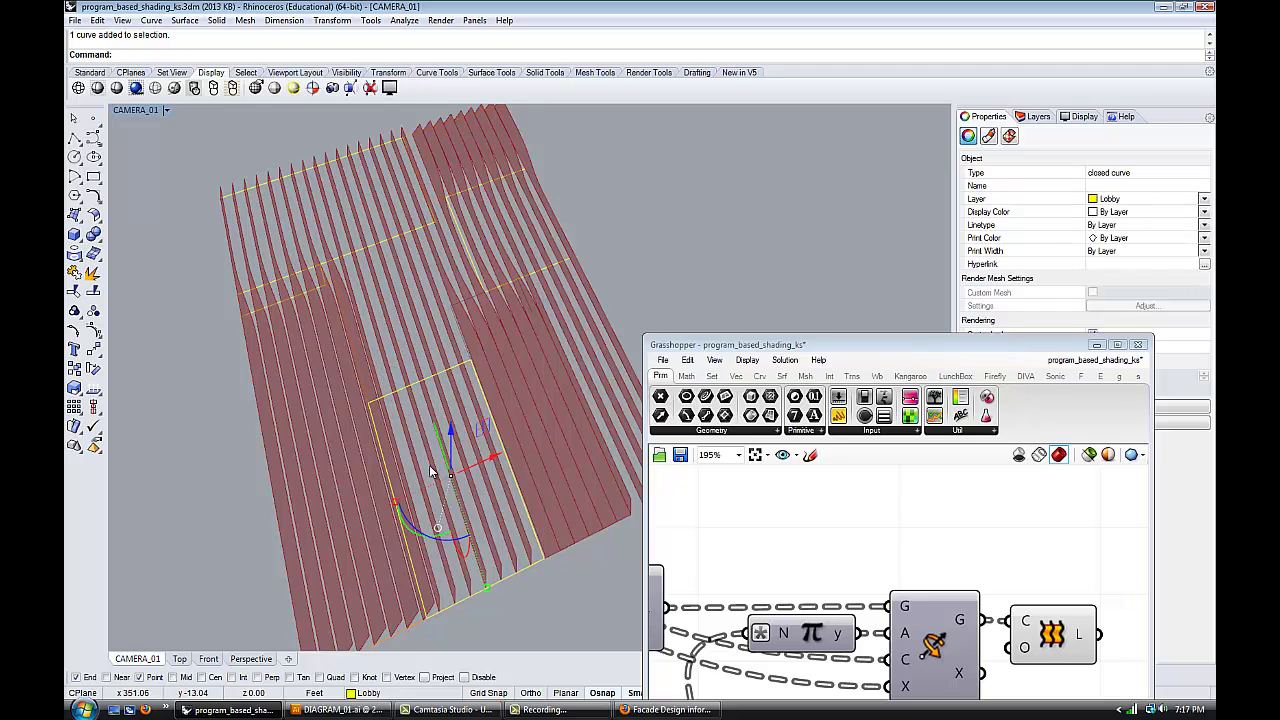
Reassign the selected lower middle block to the Classroom layer and move the Grasshopper window back beside the viewport.
{"action": "left_click", "coordinate": [1187, 200]}
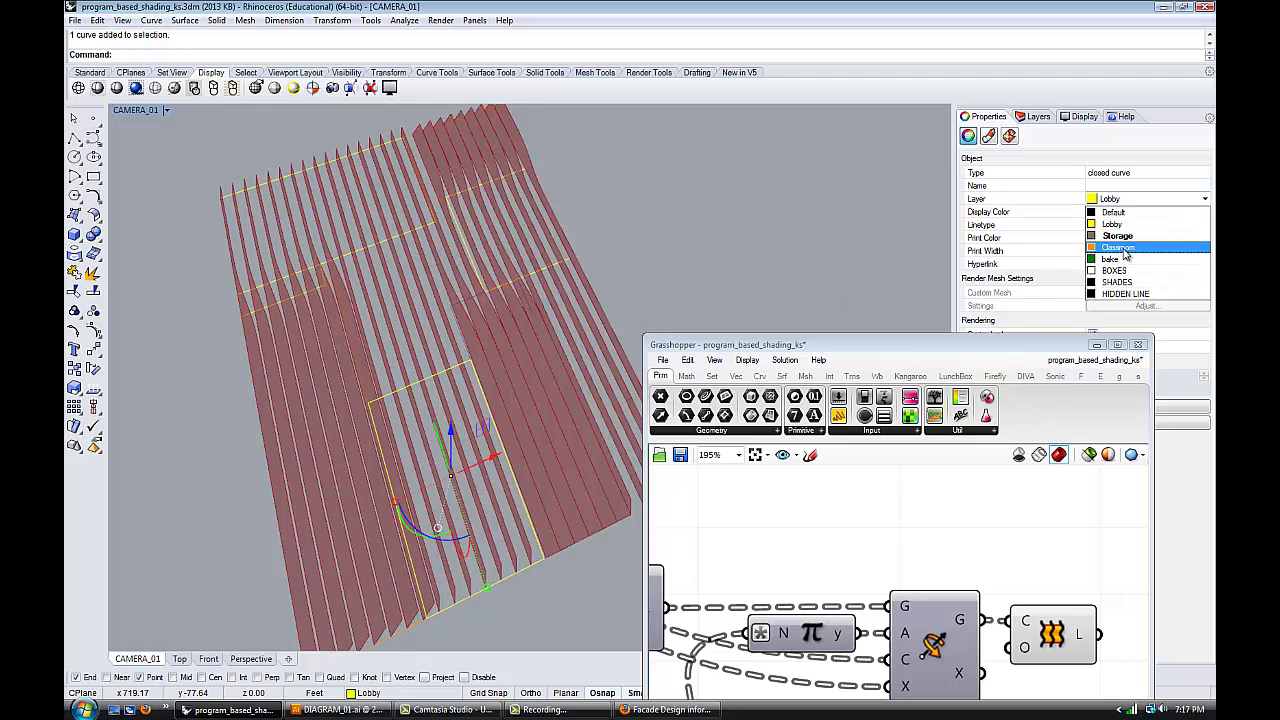
{"action": "left_click", "coordinate": [1127, 251]}
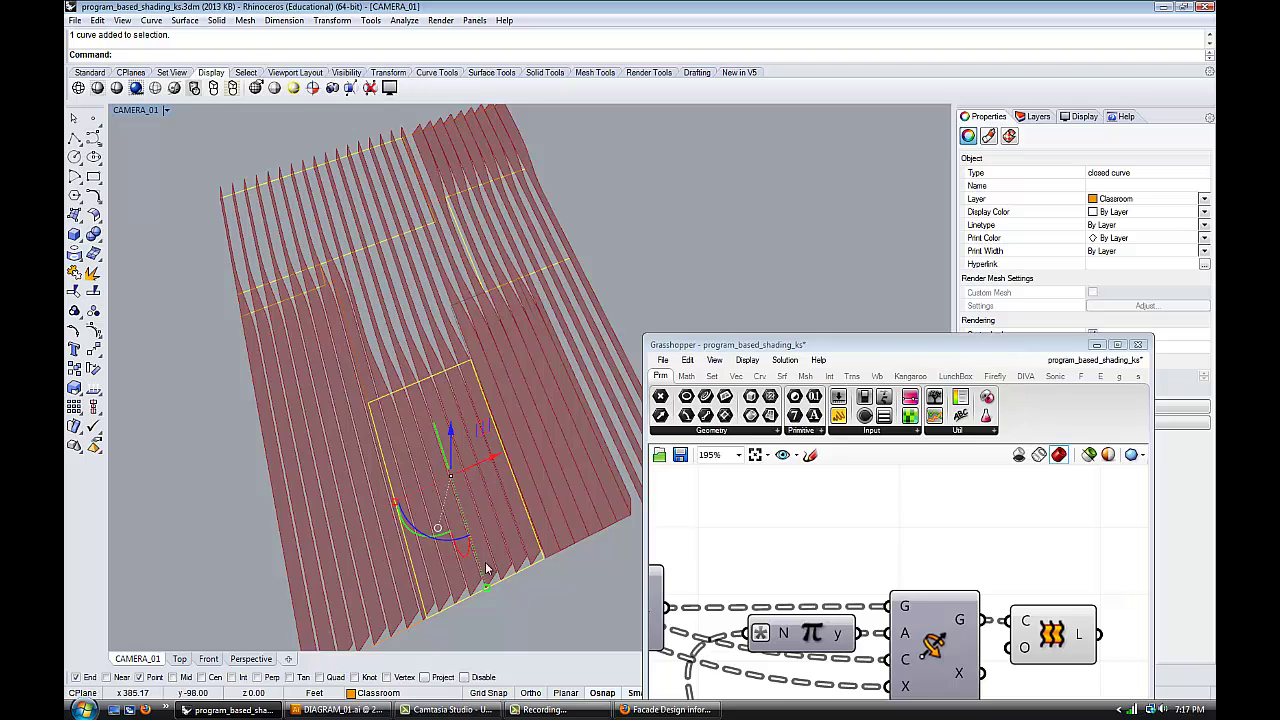
{"action": "left_click_drag", "start_coordinate": [868, 344], "coordinate": [918, 14]}
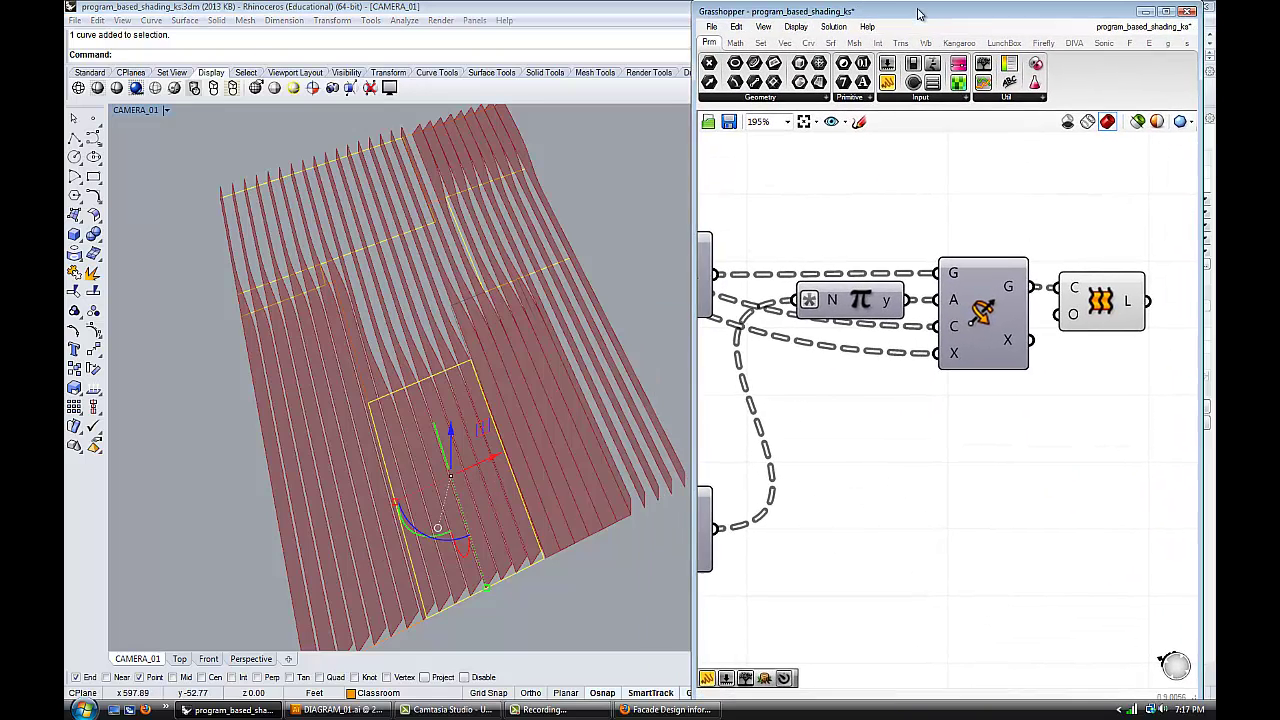
Examine the Grasshopper definition back to its subdivision sliders, layer pipelines and % Open sliders.
{"action": "scroll", "coordinate": [1027, 427], "scroll_direction": "down", "scroll_amount": 6}
{"action": "scroll", "coordinate": [829, 378], "scroll_direction": "up", "scroll_amount": 4}
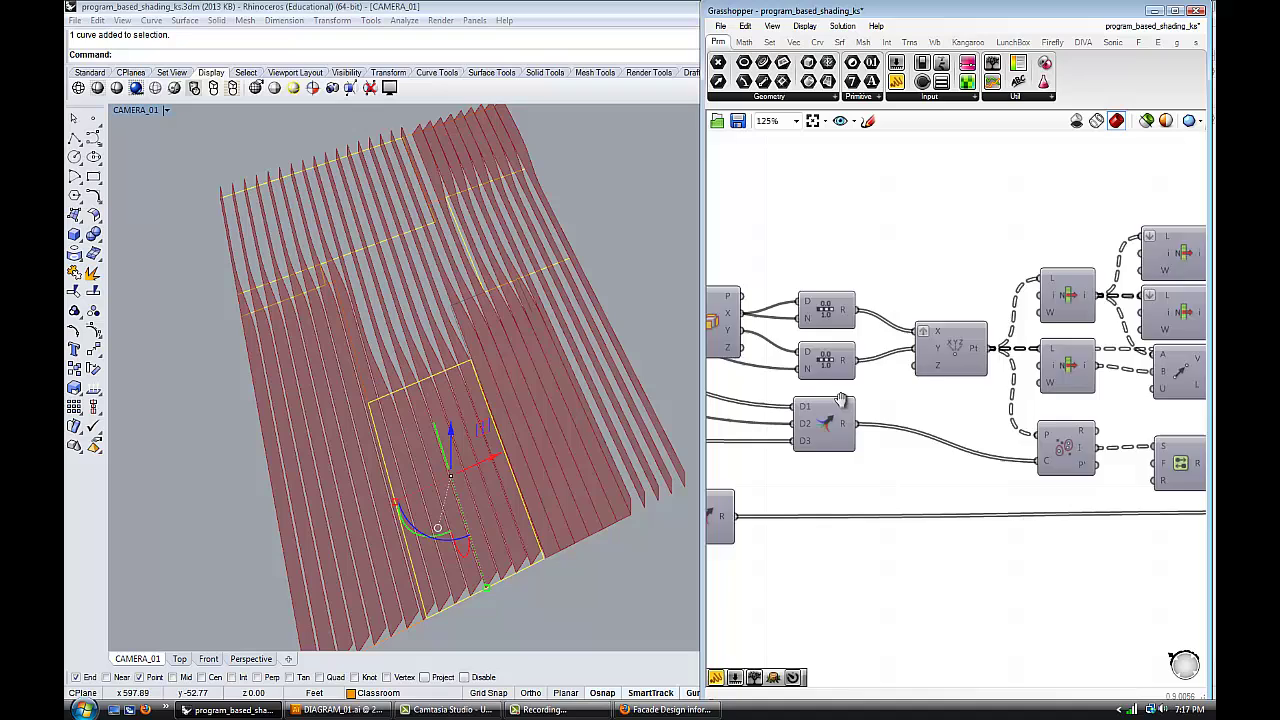
{"action": "right_click_drag", "start_coordinate": [832, 400], "coordinate": [1012, 406]}
{"action": "scroll", "coordinate": [820, 406], "scroll_direction": "down", "scroll_amount": 2}
{"action": "scroll", "coordinate": [926, 316], "scroll_direction": "up", "scroll_amount": 1}
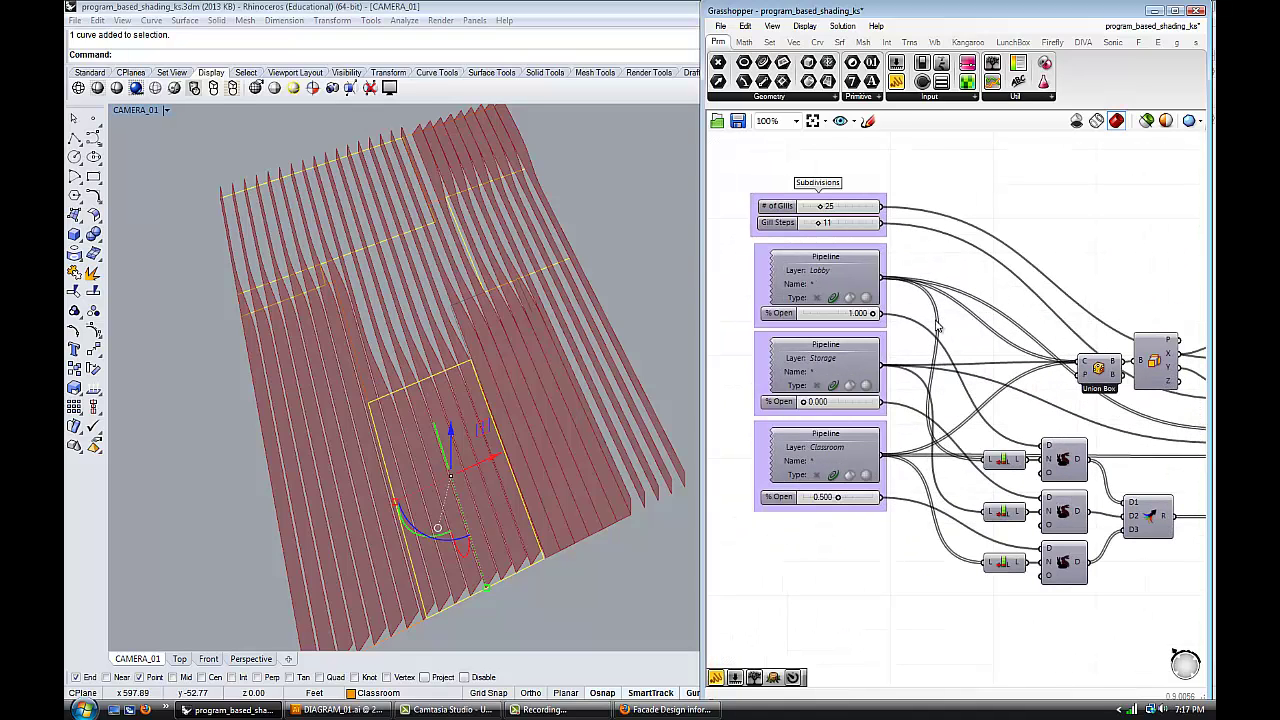
{"action": "right_click_drag", "start_coordinate": [943, 340], "coordinate": [922, 349]}
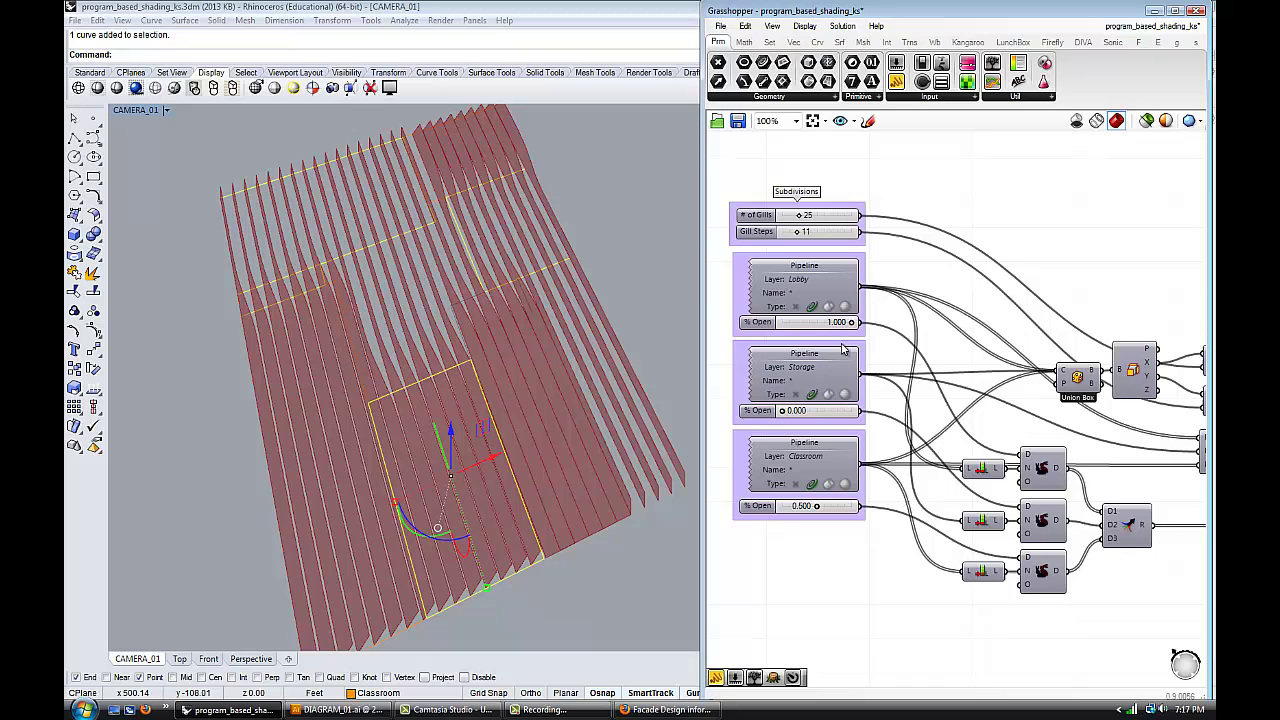
Deselect the lower middle Classroom block and inspect the facade gills across the Rhino viewport.
{"action": "right_click_drag", "start_coordinate": [883, 280], "coordinate": [877, 288]}
{"action": "left_click", "coordinate": [550, 390]}
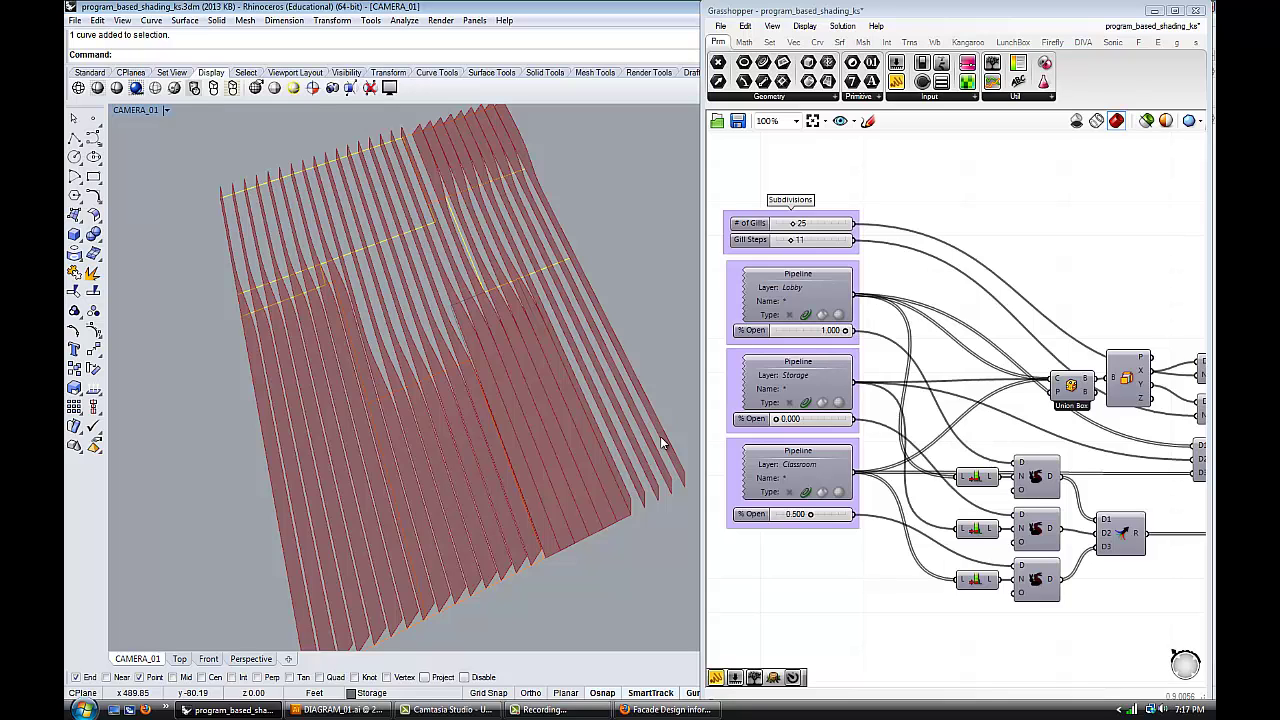
{"action": "right_click_drag", "start_coordinate": [628, 428], "coordinate": [510, 350]}
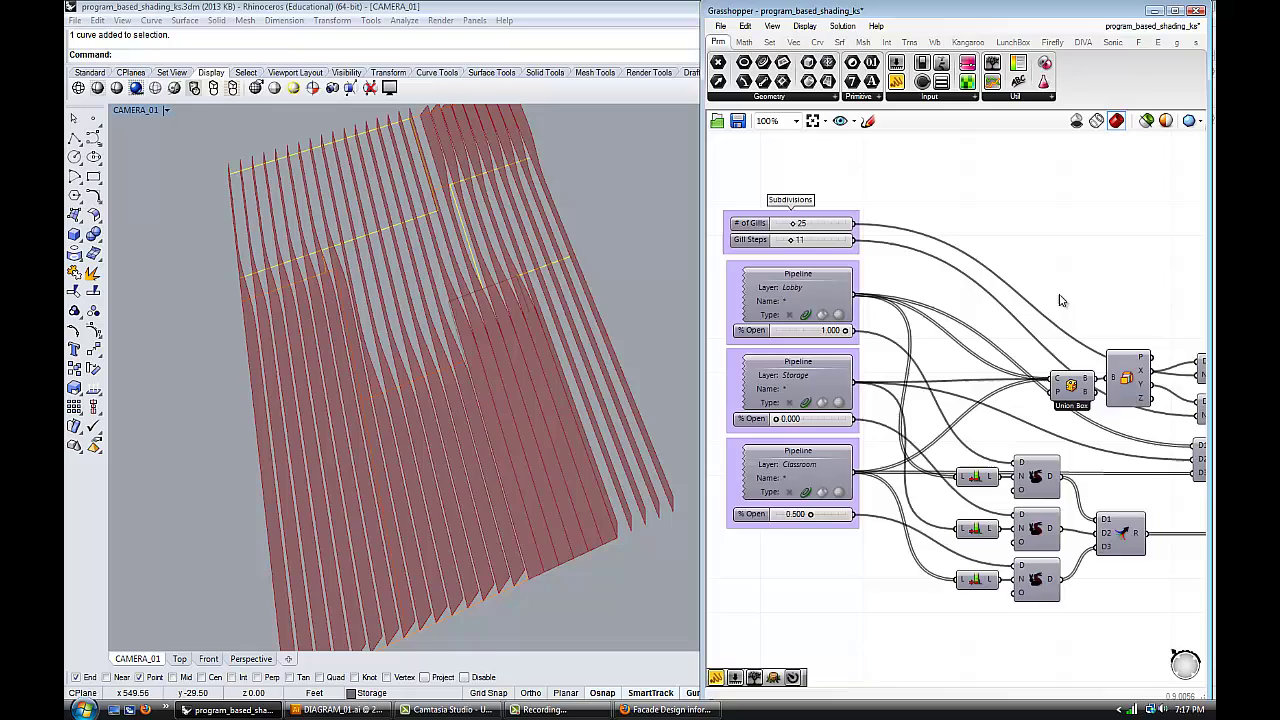
Examine the end of the Grasshopper definition, where the gill curves are rotated and lofted, alongside the resulting facade.
{"action": "right_click_drag", "start_coordinate": [1062, 300], "coordinate": [542, 272]}
{"action": "scroll", "coordinate": [1135, 390], "scroll_direction": "up", "scroll_amount": 4}
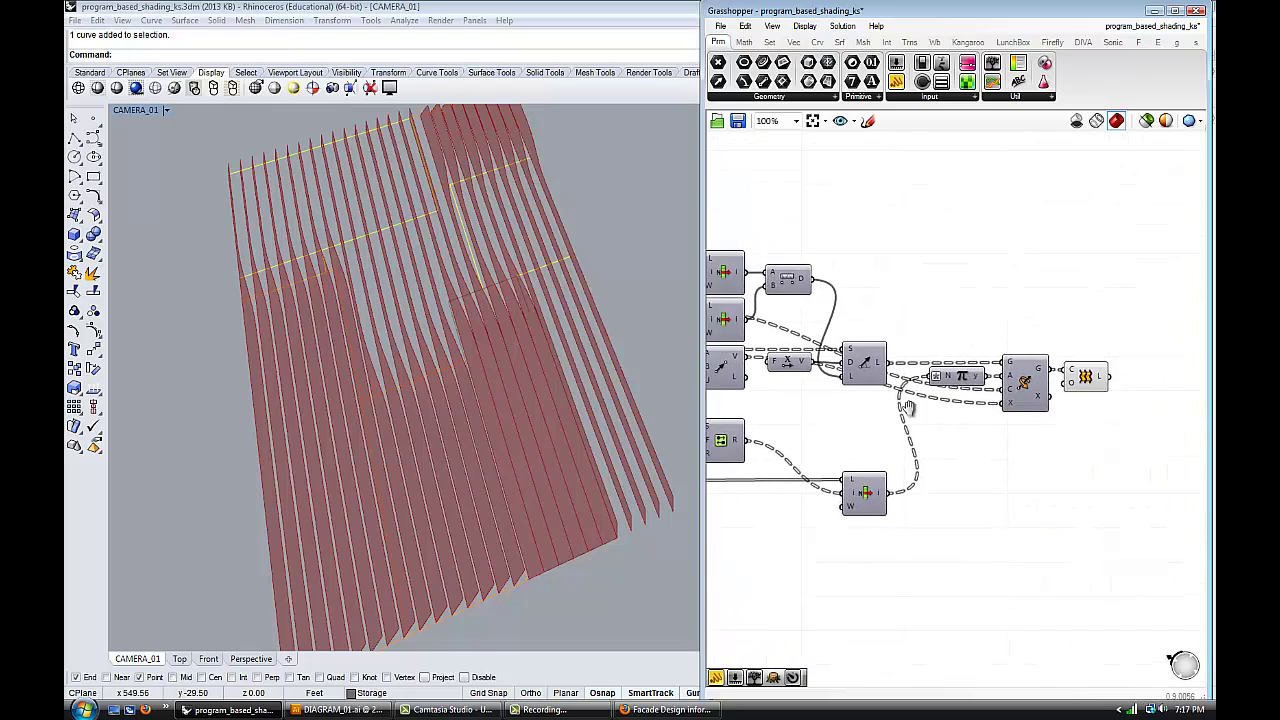
{"action": "left_click", "coordinate": [1095, 372]}
{"action": "right_click_drag", "start_coordinate": [590, 345], "coordinate": [545, 320]}
{"action": "left_click", "coordinate": [1010, 447]}
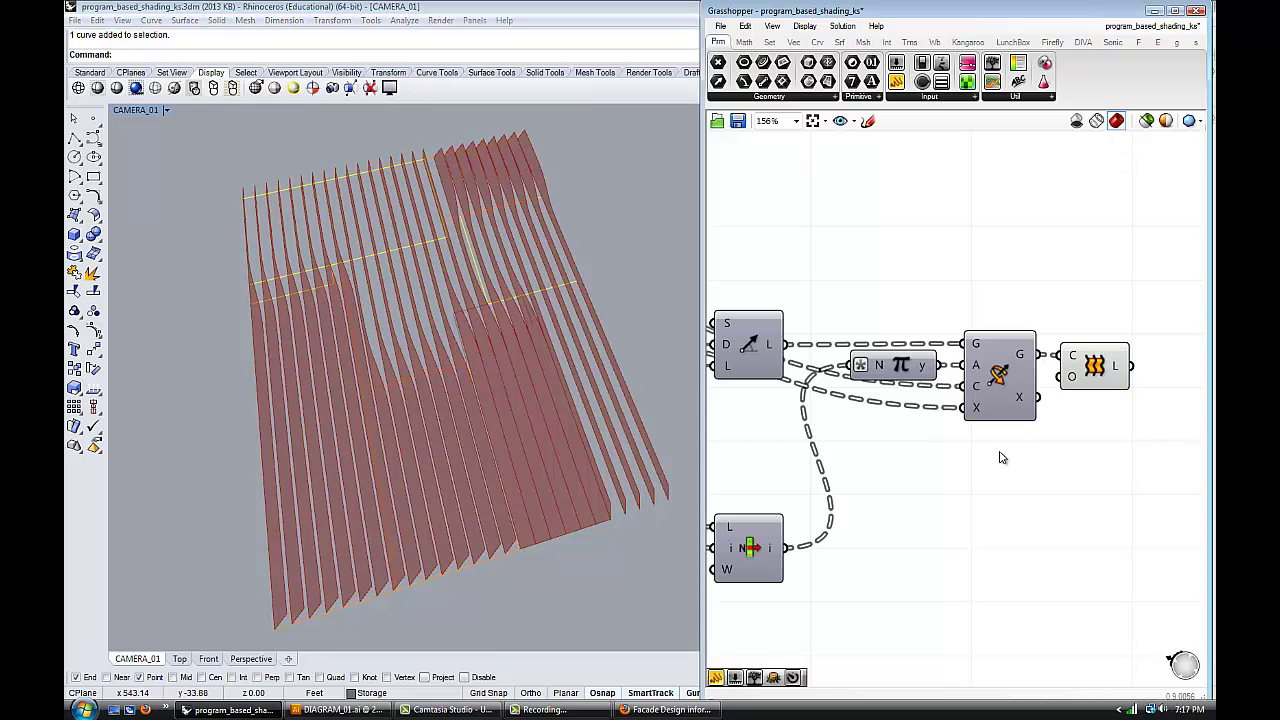
{"action": "scroll", "coordinate": [958, 457], "scroll_direction": "down", "scroll_amount": 5}
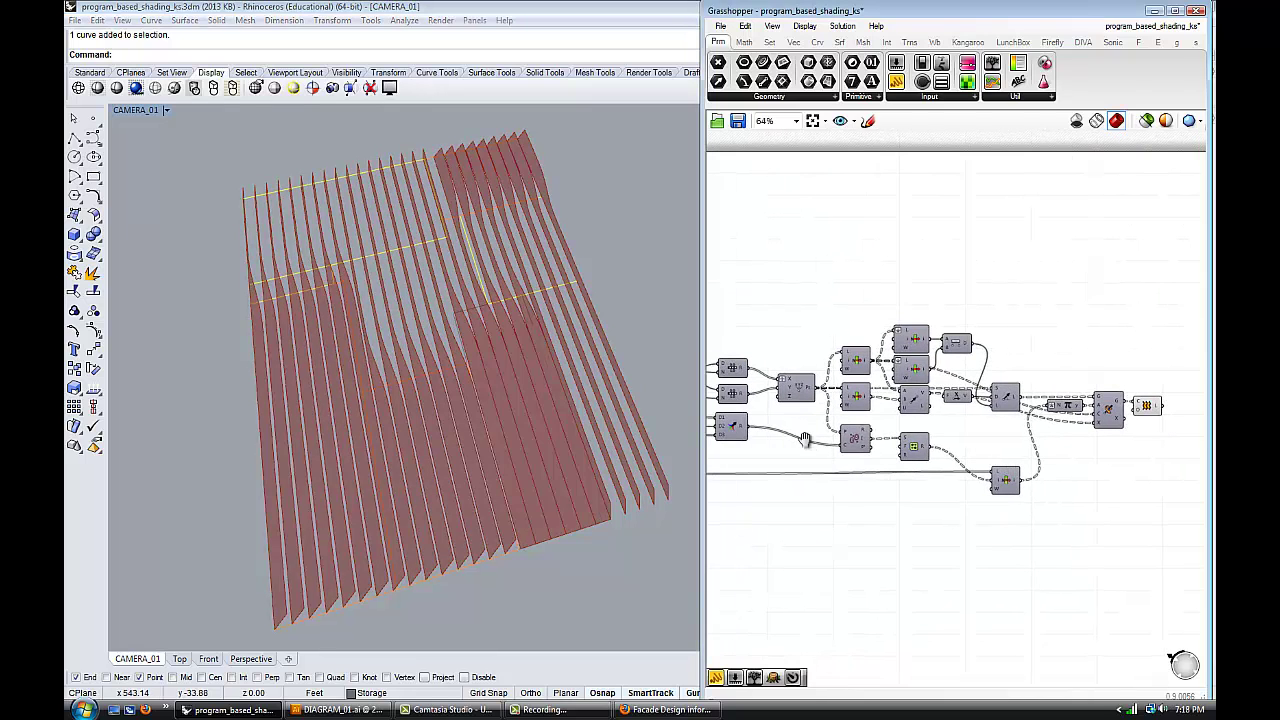
Switch to Illustrator to show the DIAGRAM_01.ai facade diagram, and to Firefox to seek the Facade Design video near its start.
{"action": "left_click", "coordinate": [325, 711]}
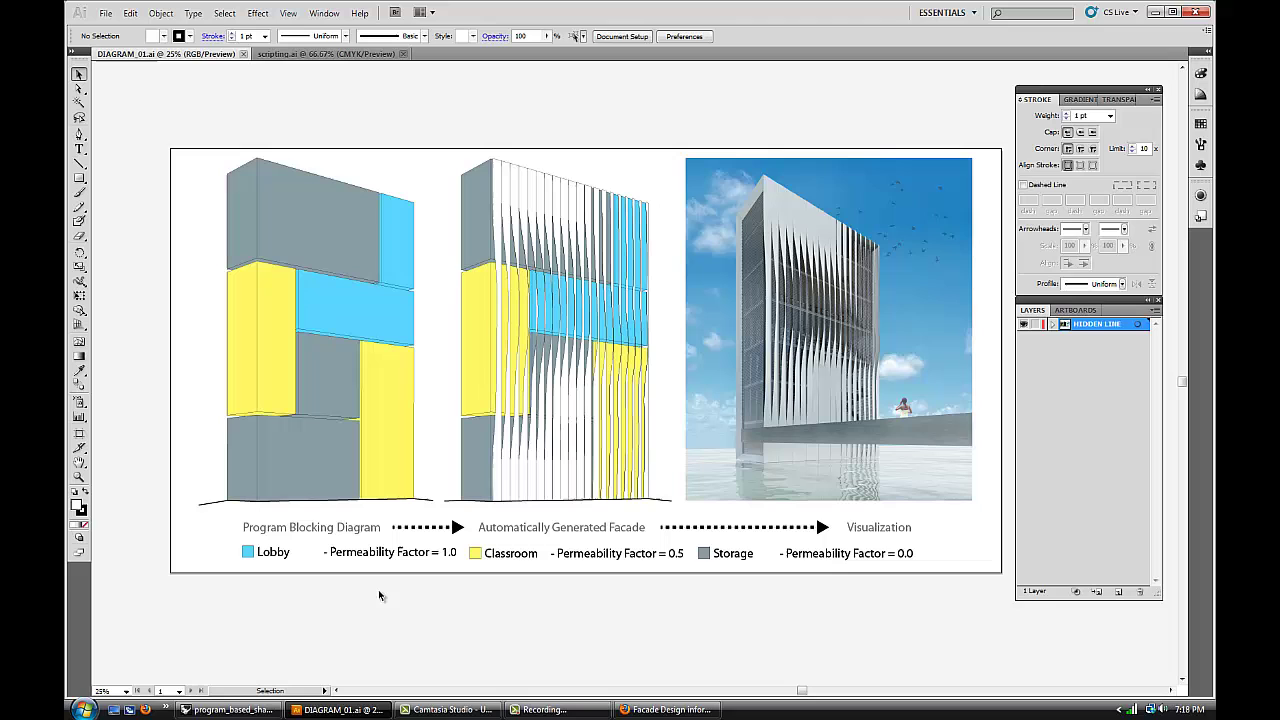
{"action": "left_click", "coordinate": [643, 708]}
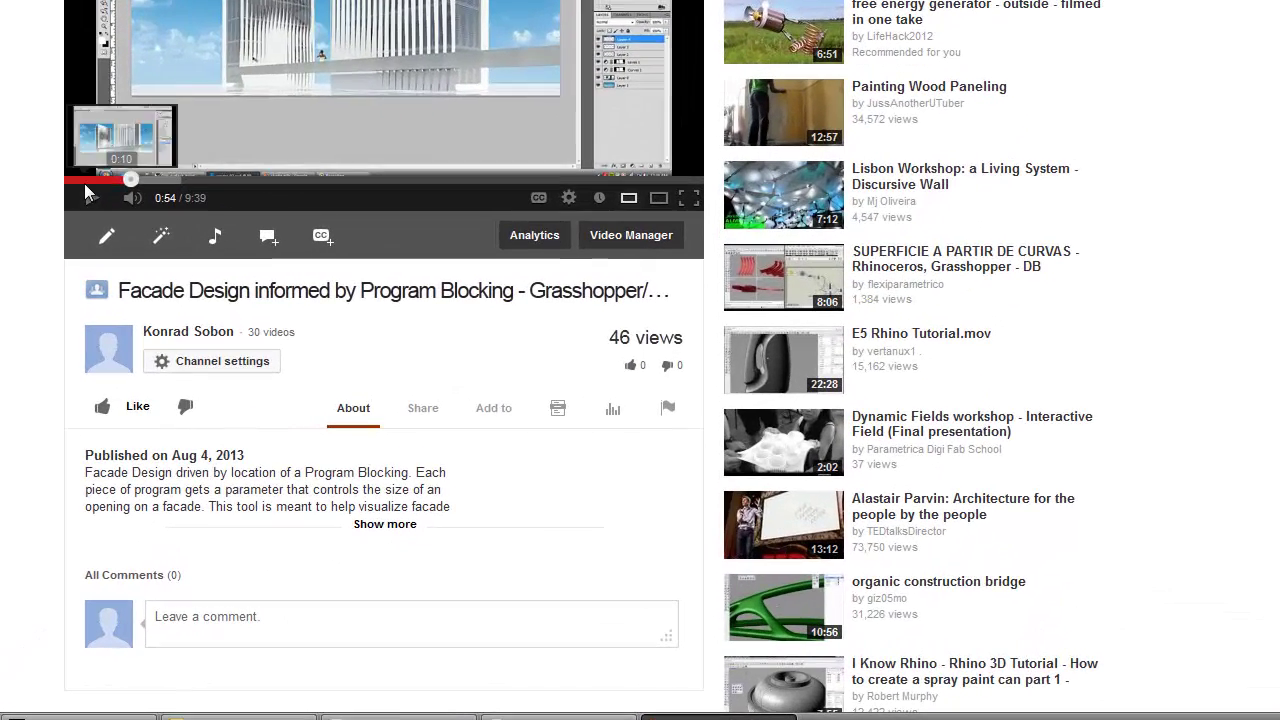
{"action": "left_click", "coordinate": [226, 334]}
{"action": "left_click_drag", "start_coordinate": [71, 180], "coordinate": [73, 181]}
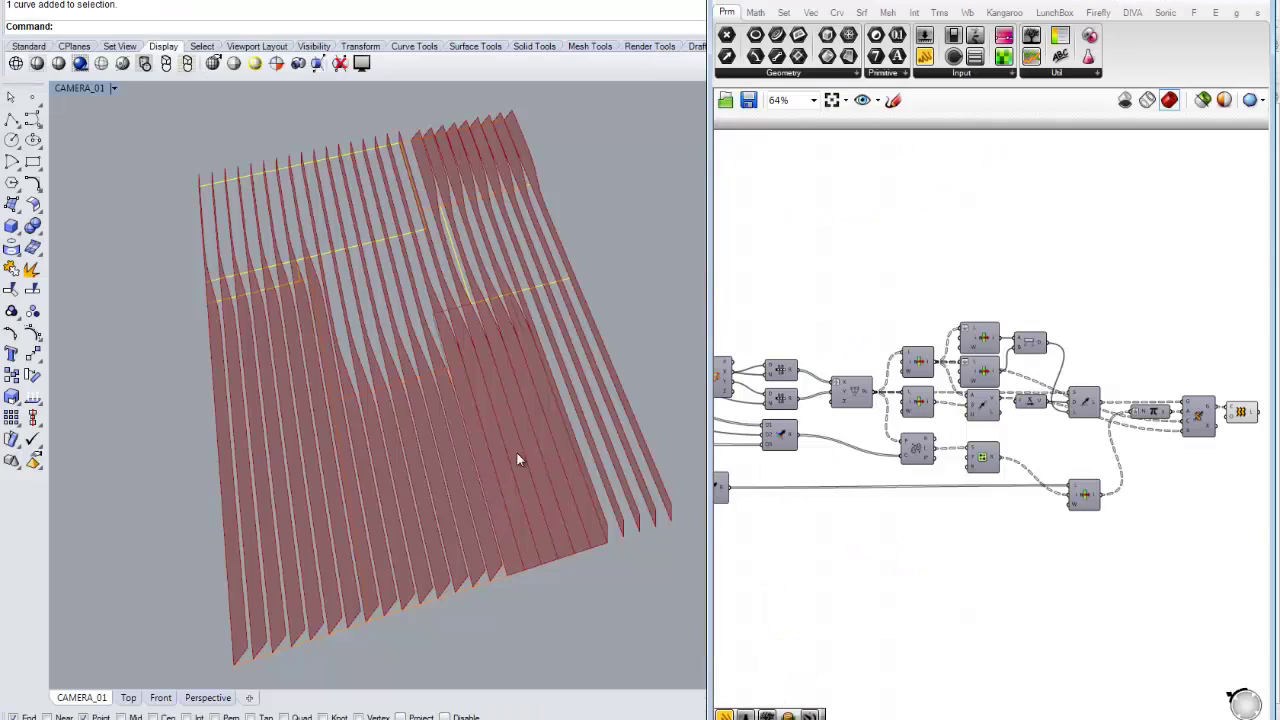
Review the whole gill facade in Rhino and trace the Grasshopper definition from the Loft to the Lobby, Storage and Classroom pipelines.
{"action": "right_click_drag", "start_coordinate": [517, 457], "coordinate": [509, 380]}
{"action": "scroll", "coordinate": [837, 541], "scroll_direction": "down", "scroll_amount": 3}
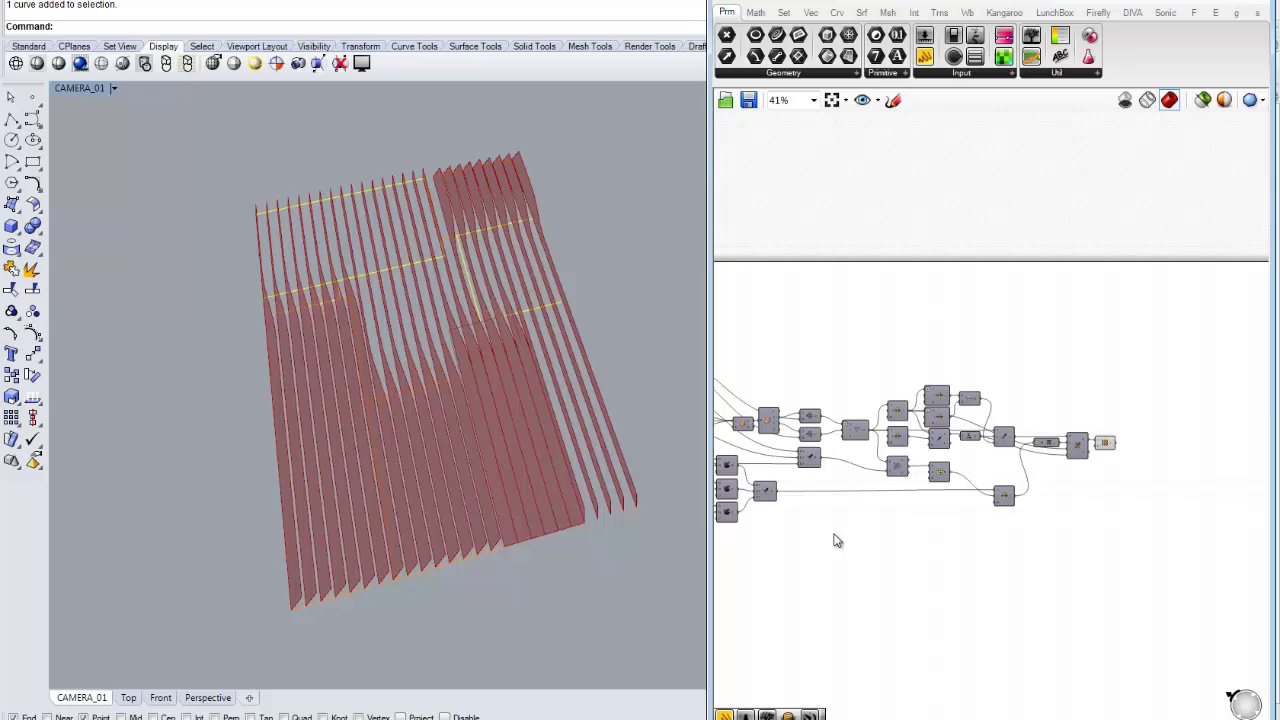
{"action": "scroll", "coordinate": [837, 541], "scroll_direction": "up", "scroll_amount": 3}
{"action": "right_click_drag", "start_coordinate": [835, 409], "coordinate": [867, 438]}
{"action": "right_click_drag", "start_coordinate": [907, 322], "coordinate": [909, 322]}
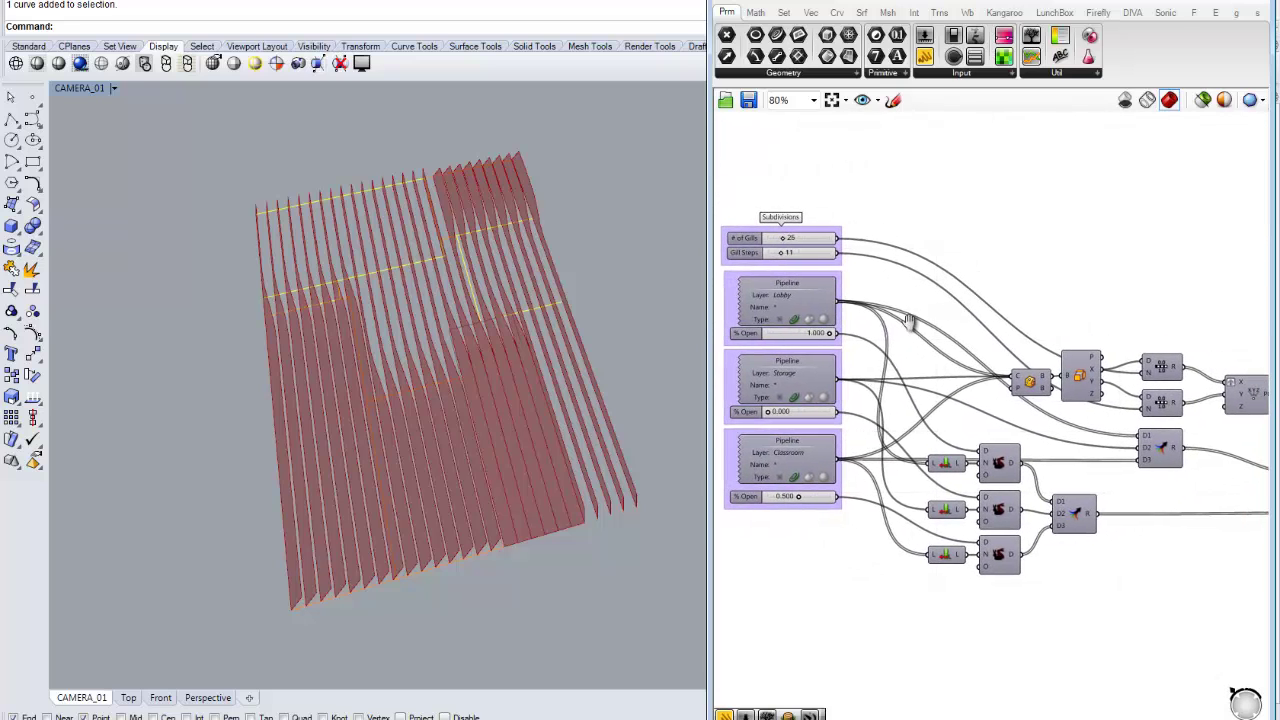